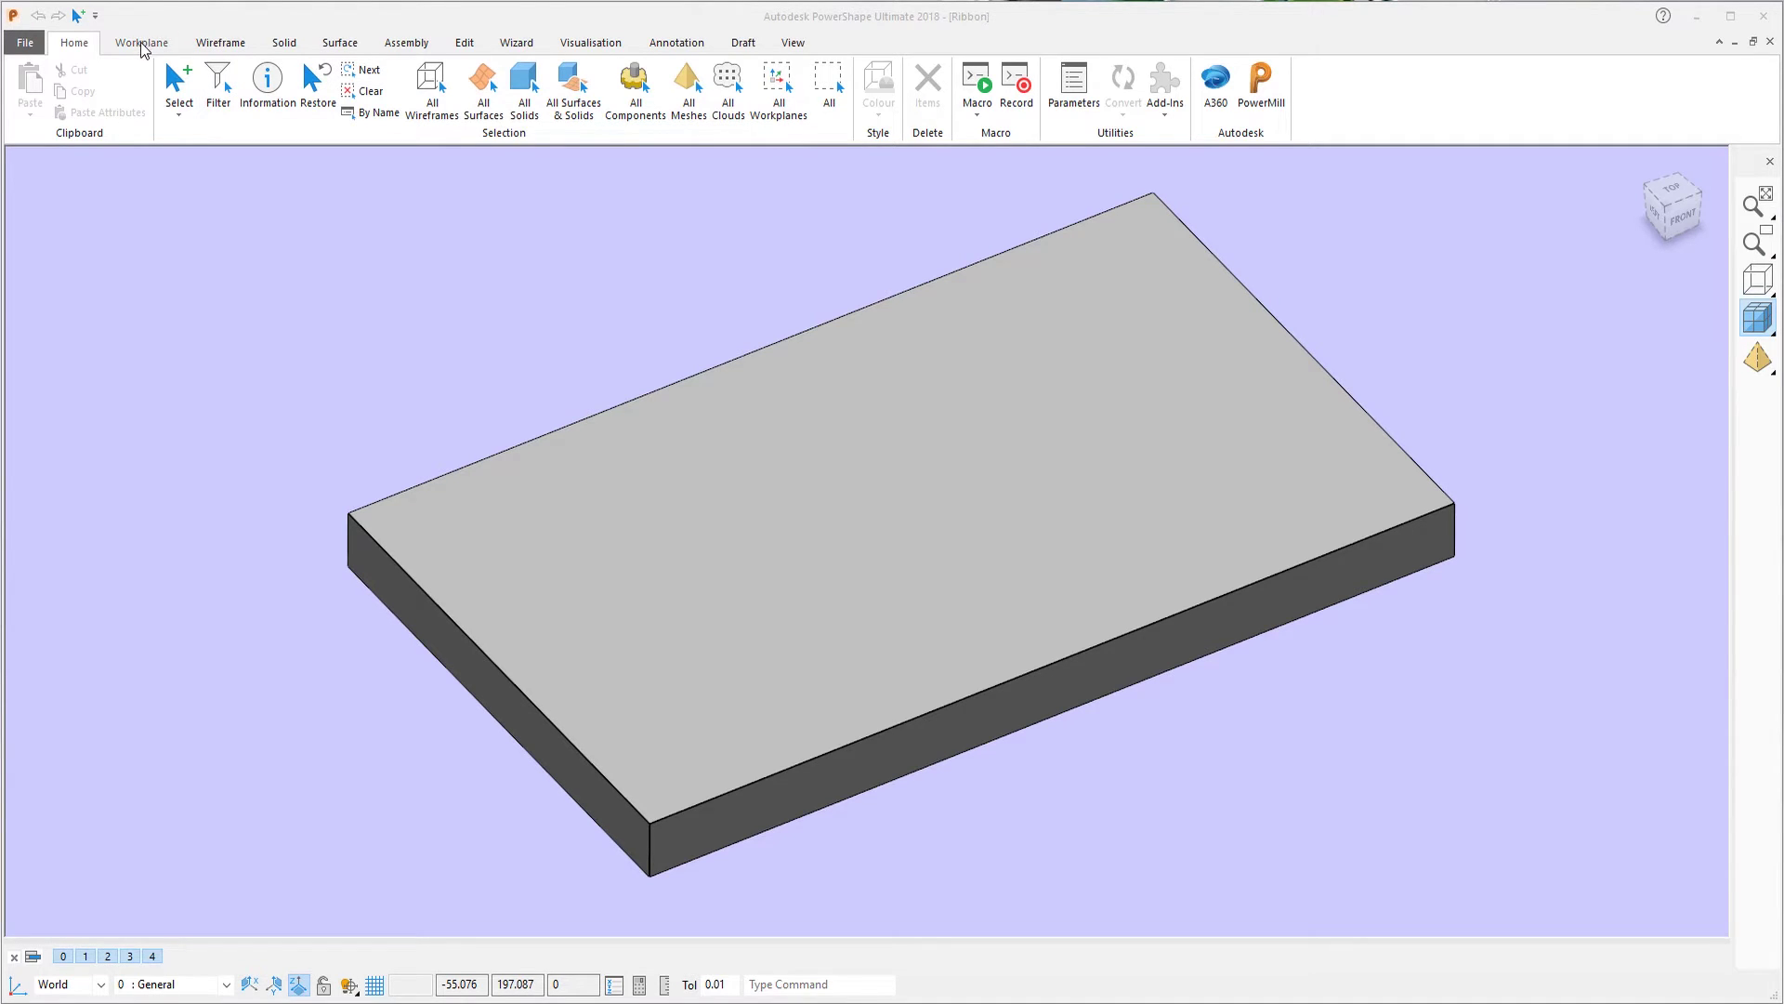
Step: Bring up the Workplane tab's creation commands for the slab model
{"action": "left_click", "coordinate": [142, 44]}
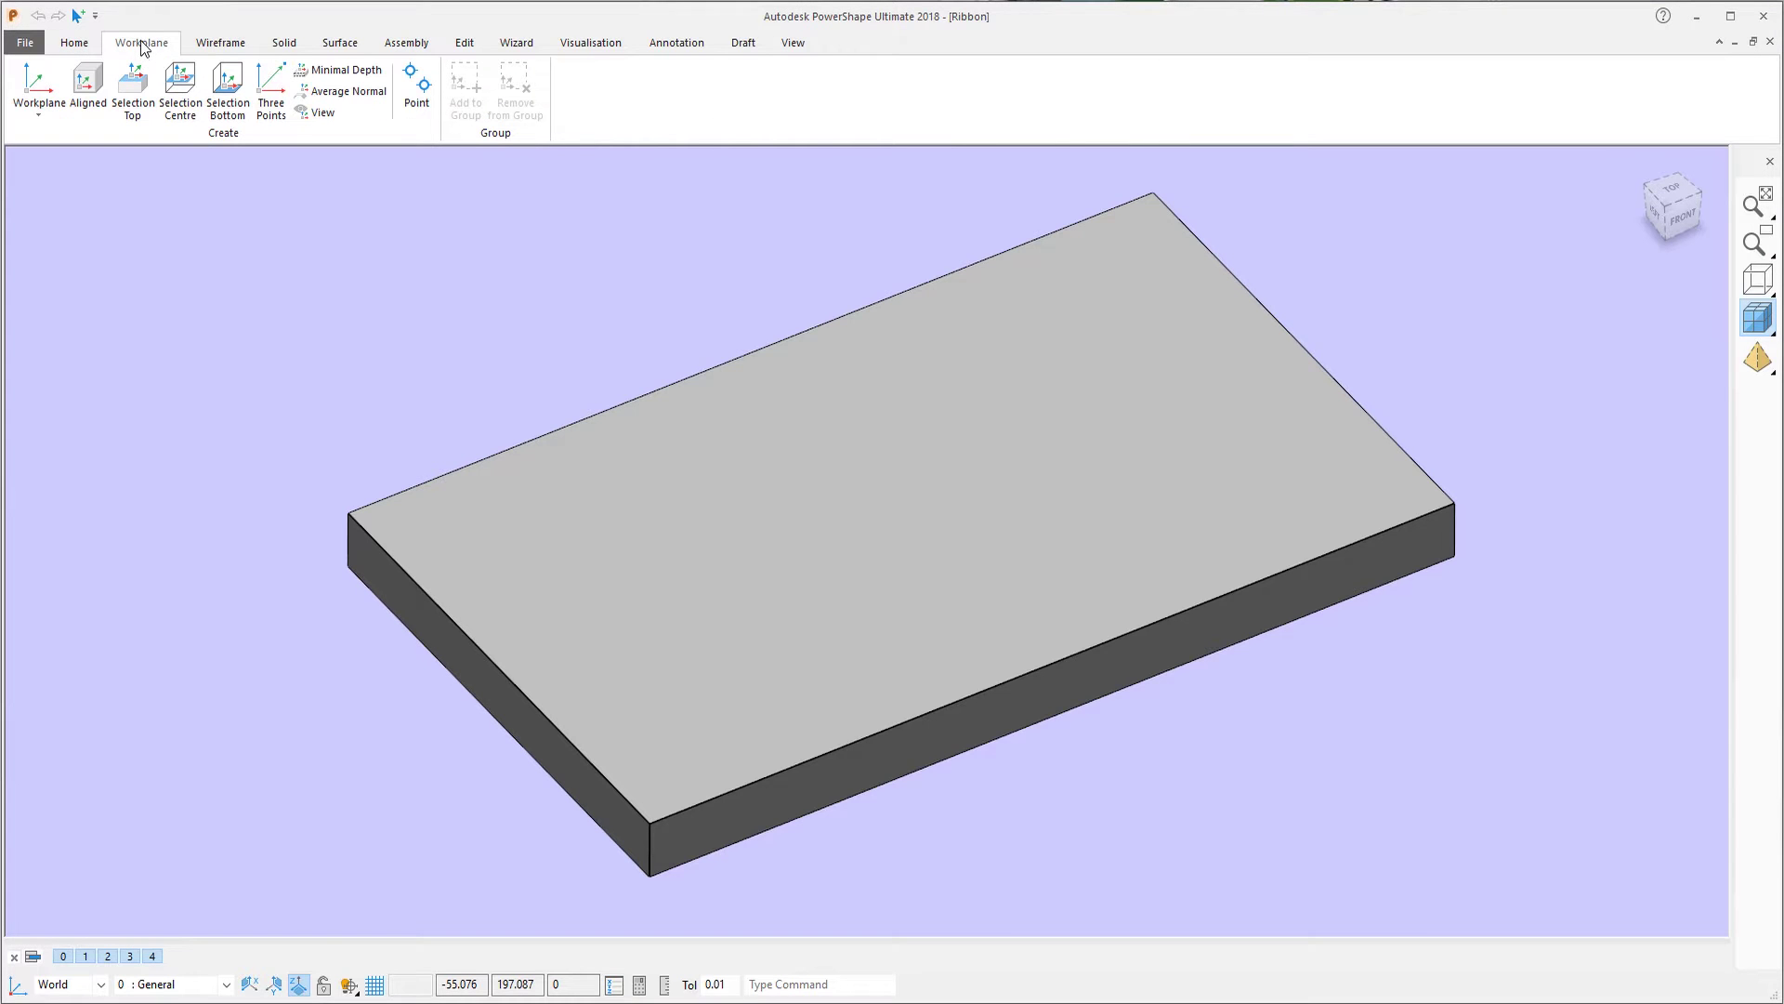
Step: Browse the Wireframe, Solid and Surface tabs, then return to Solid
{"action": "left_click", "coordinate": [230, 52]}
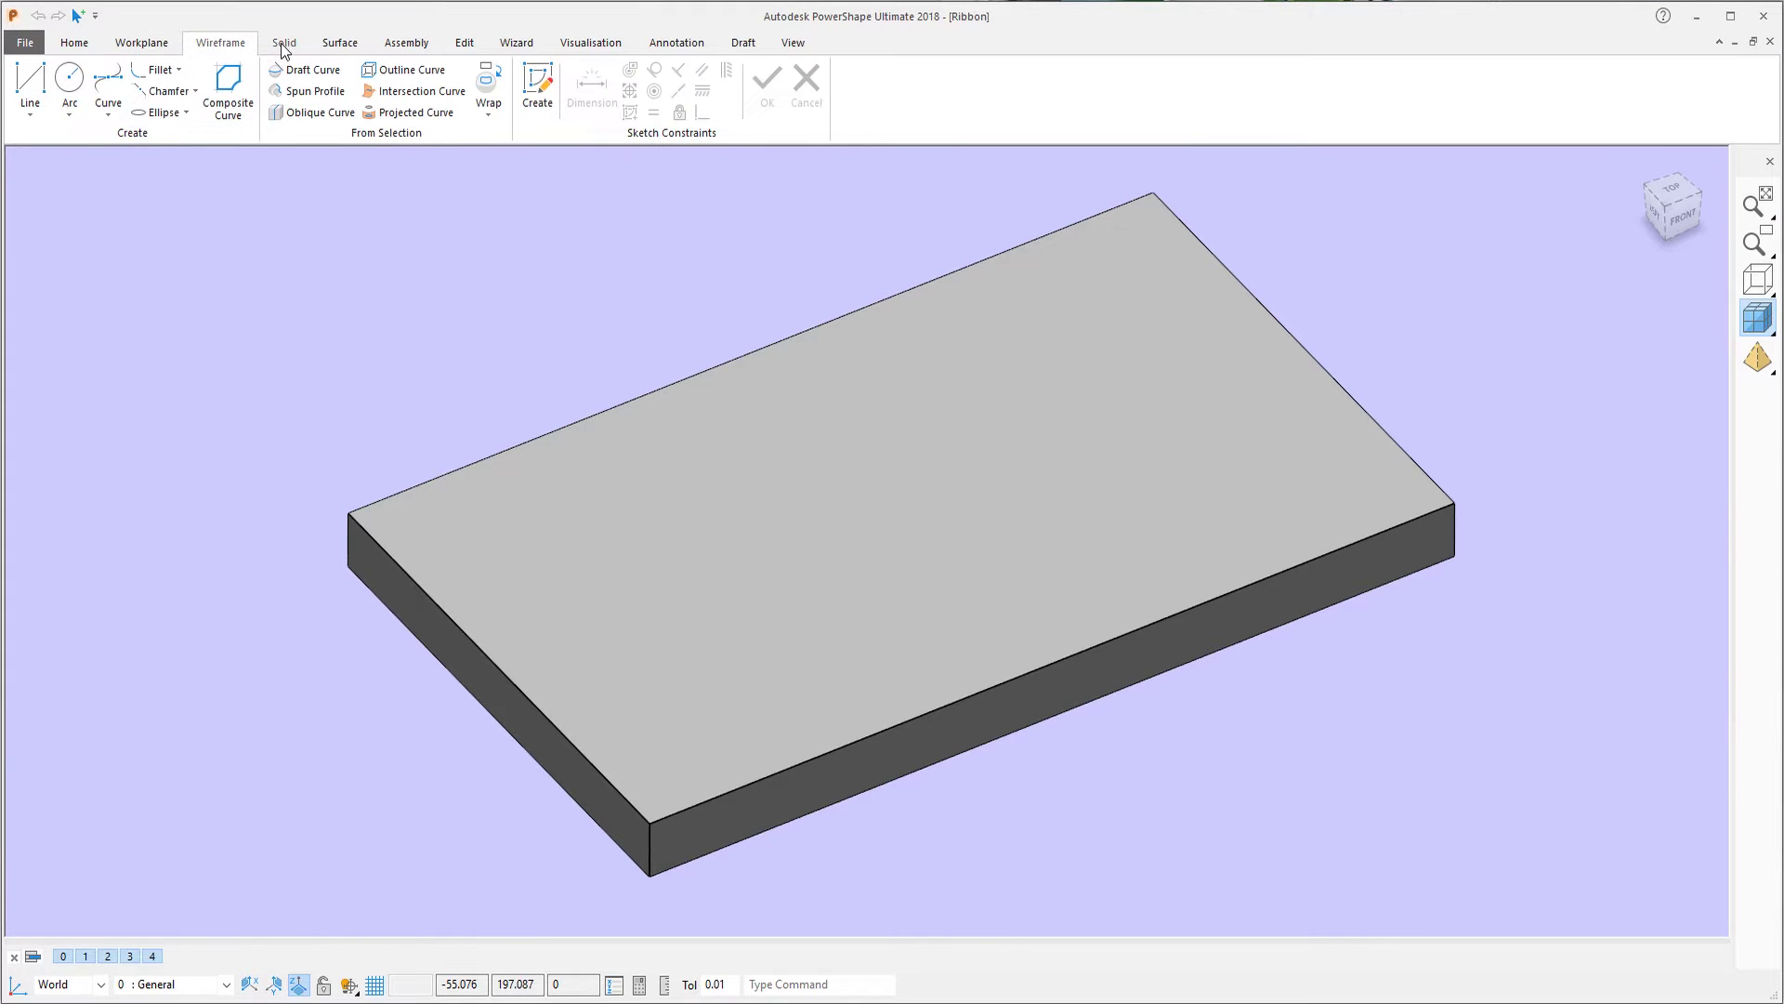
{"action": "left_click", "coordinate": [285, 49]}
{"action": "left_click", "coordinate": [342, 46]}
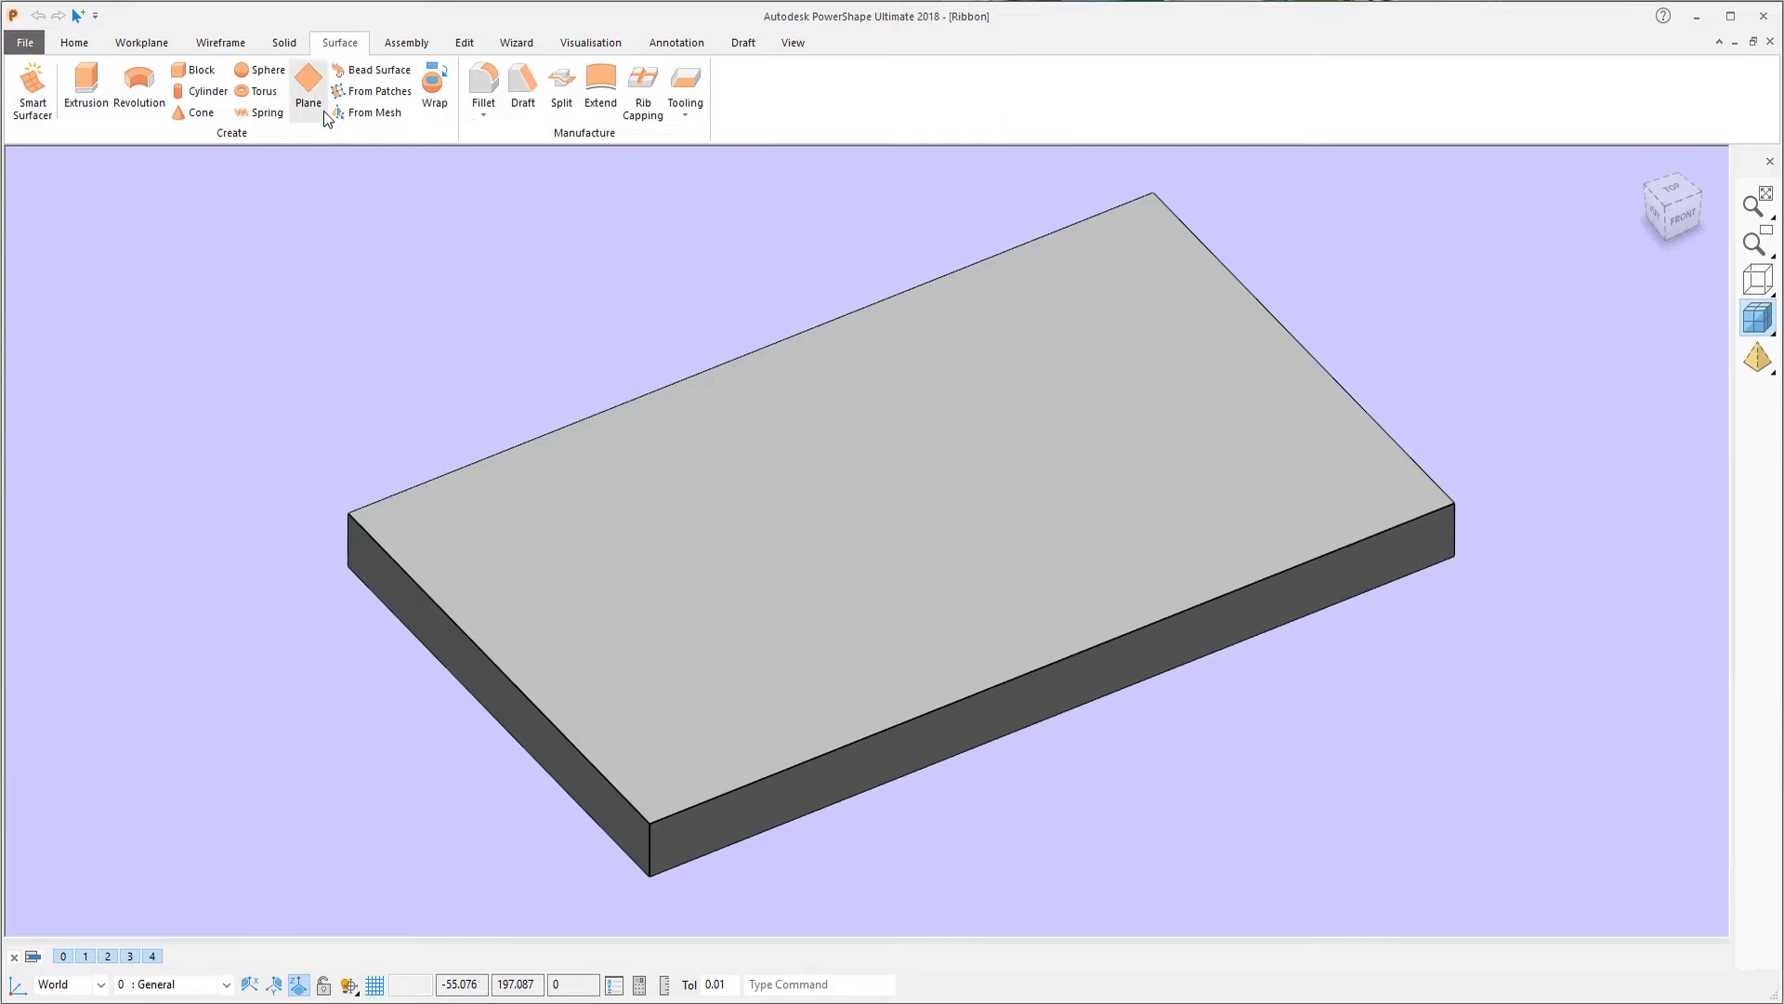
{"action": "left_click", "coordinate": [284, 47]}
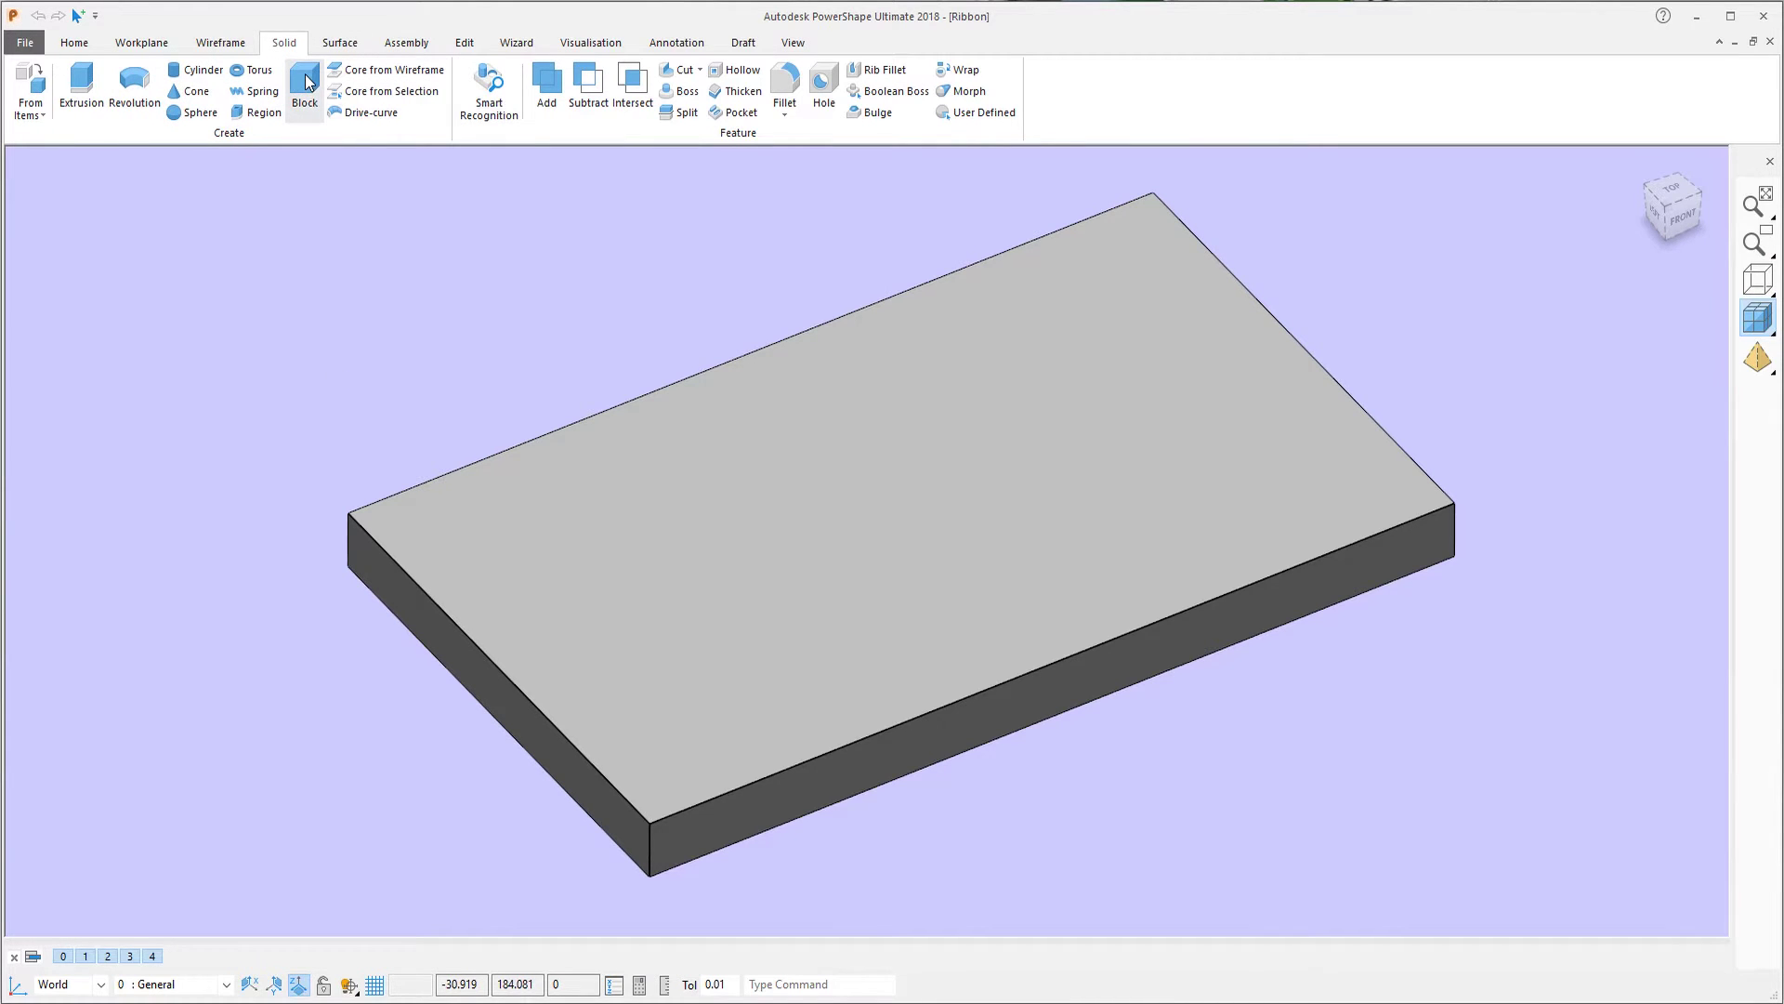
Step: Add a block at the plate's corner key-point with length 68 and height 22
{"action": "left_click", "coordinate": [305, 84]}
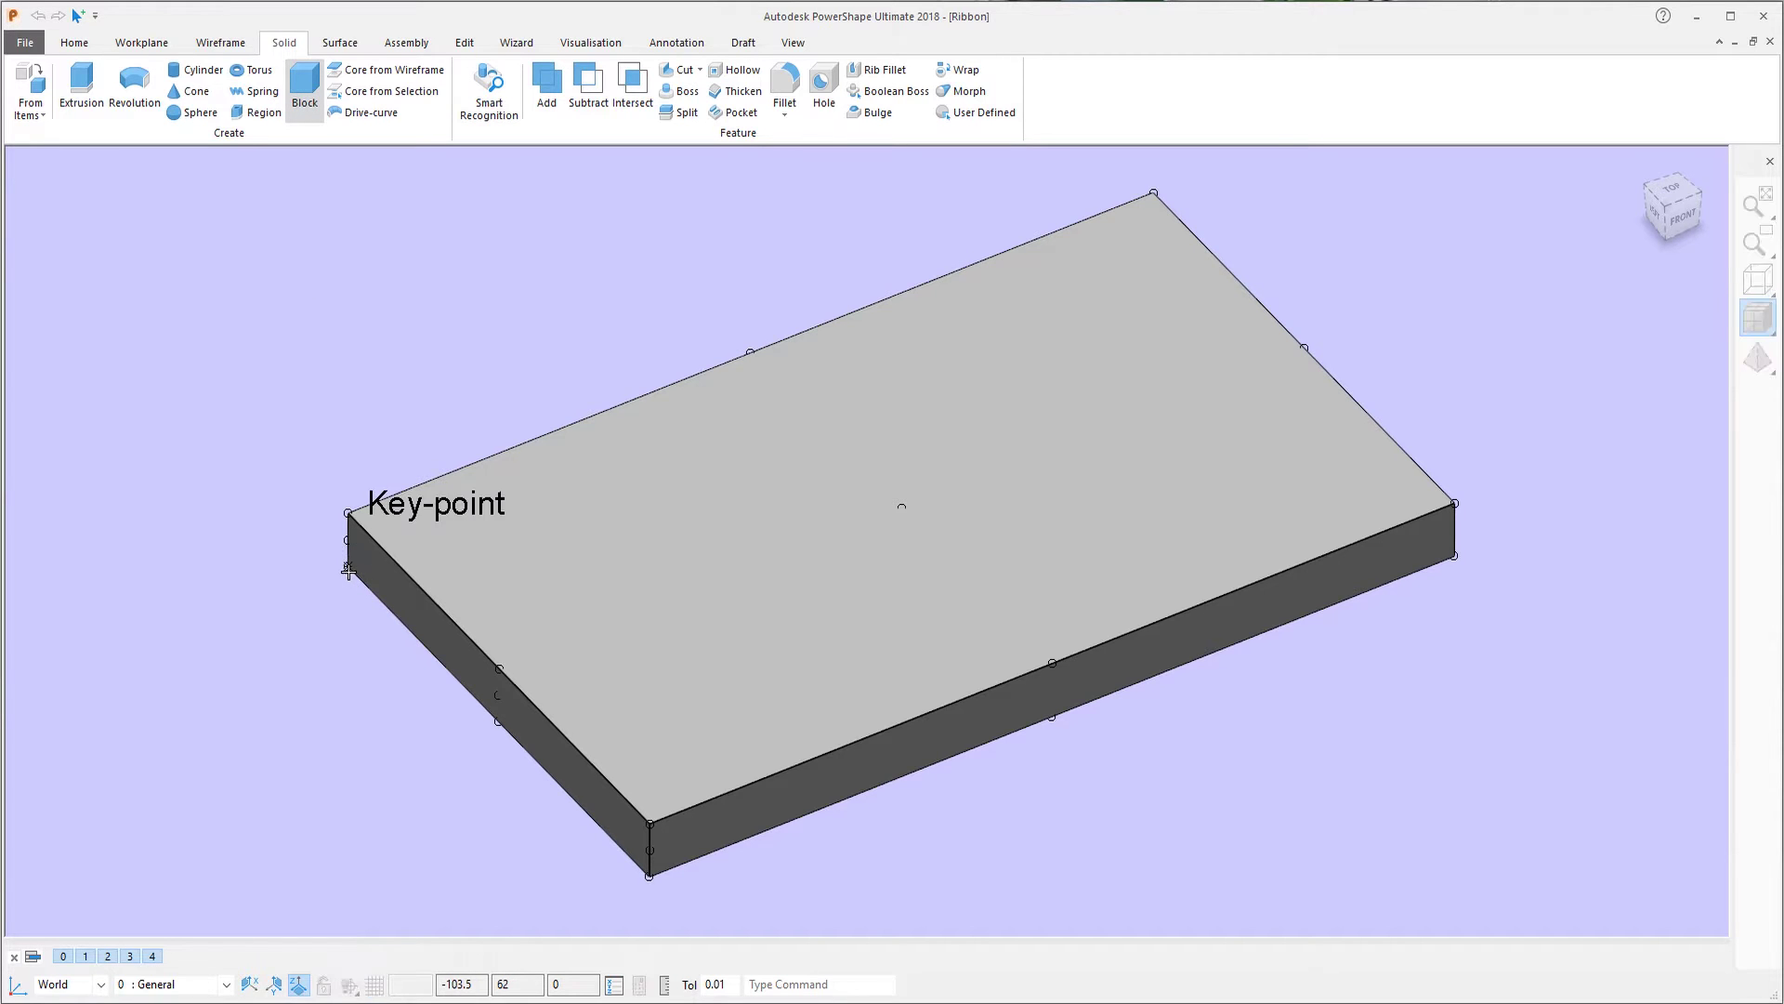
{"action": "left_click", "coordinate": [348, 568]}
{"action": "left_click_drag", "start_coordinate": [449, 397], "coordinate": [502, 377]}
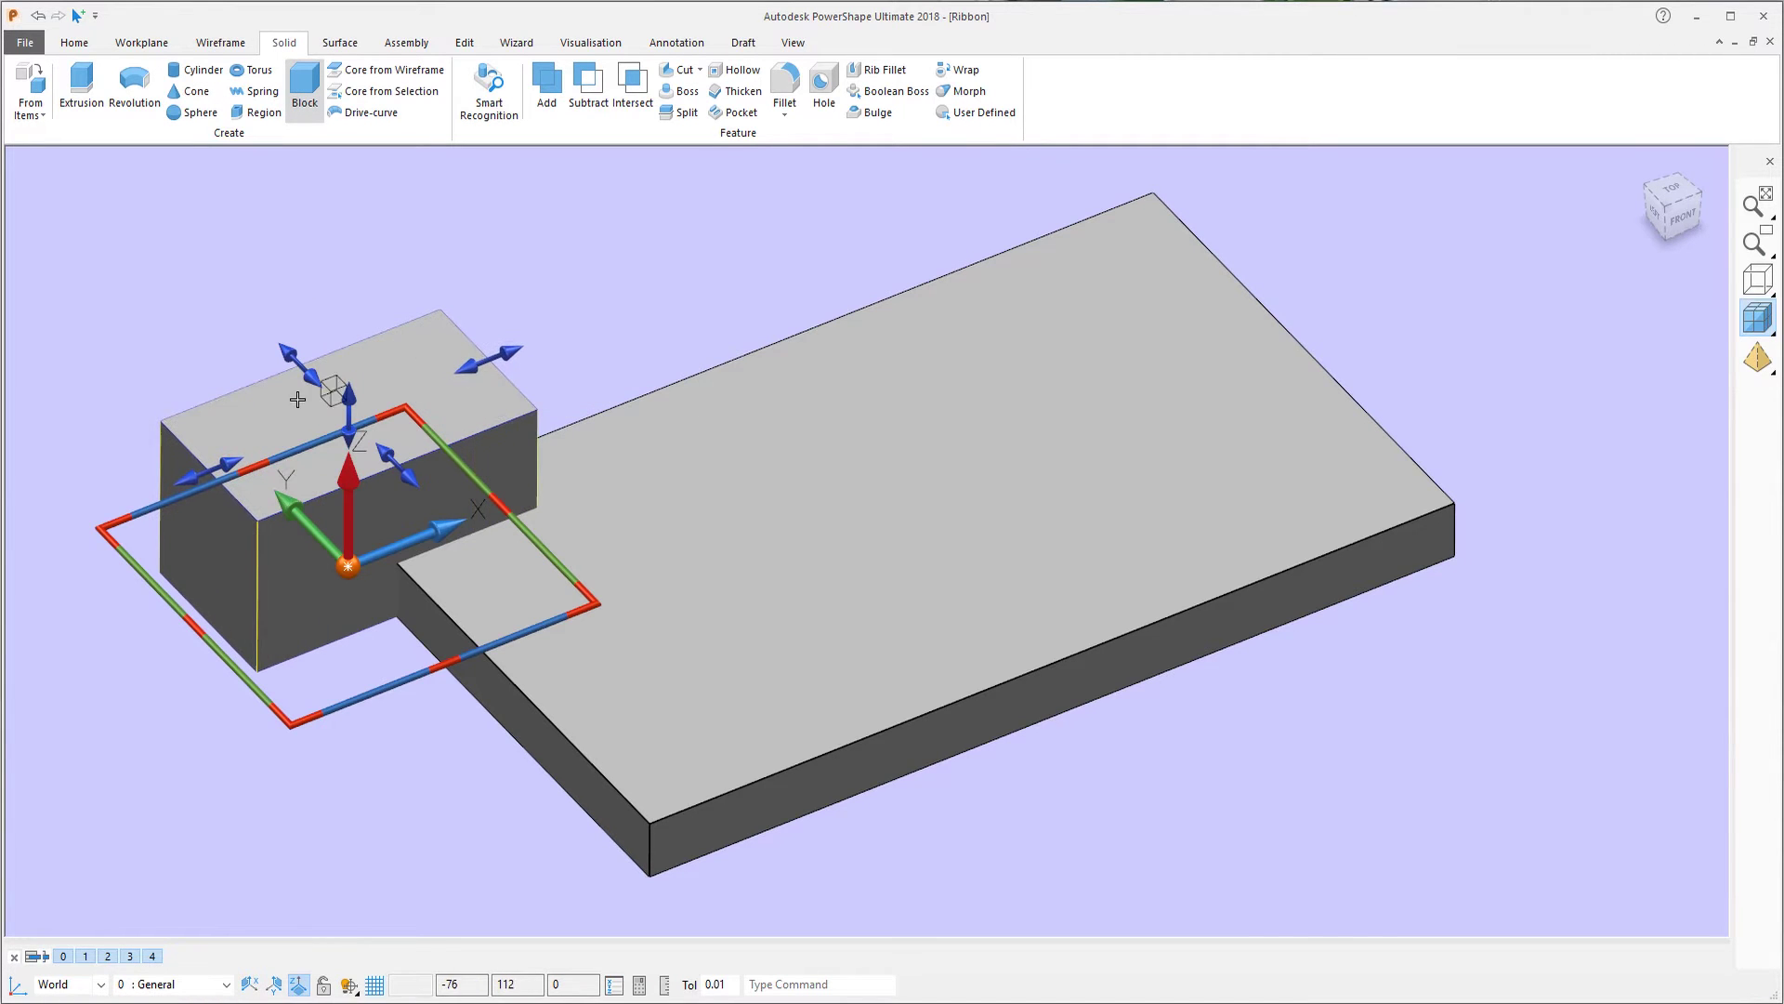
{"action": "left_click_drag", "start_coordinate": [349, 395], "coordinate": [342, 470]}
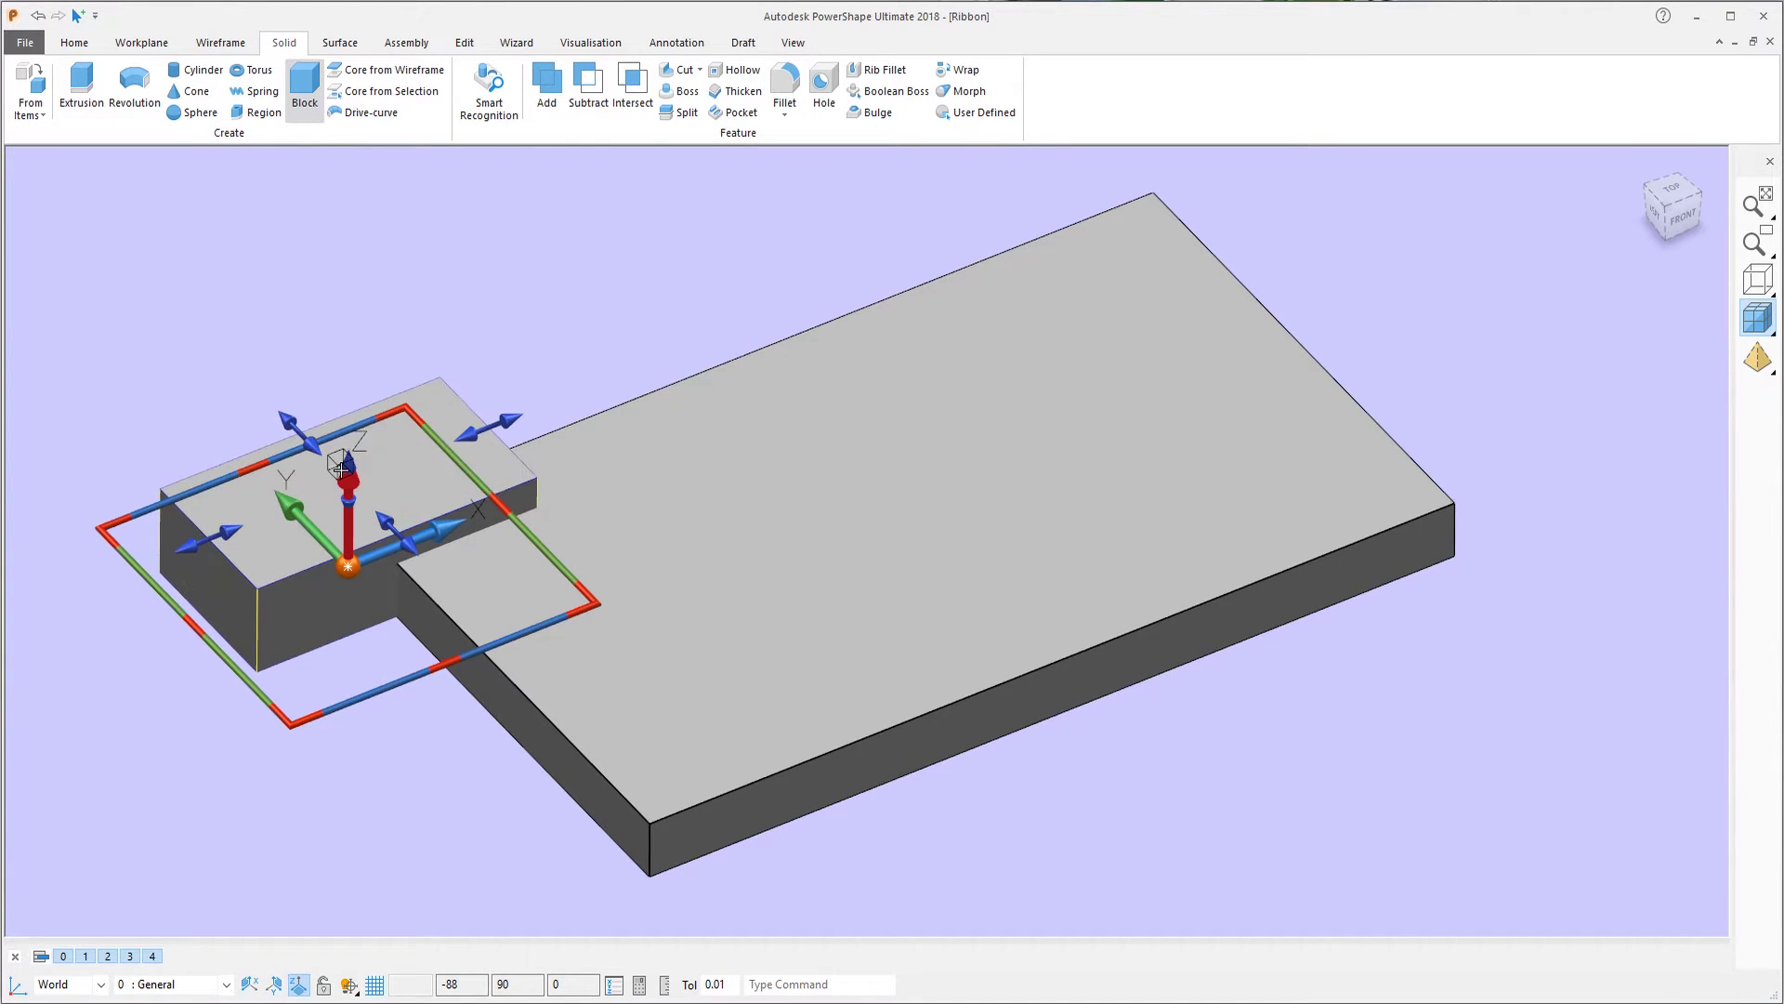
{"action": "left_click", "coordinate": [466, 43]}
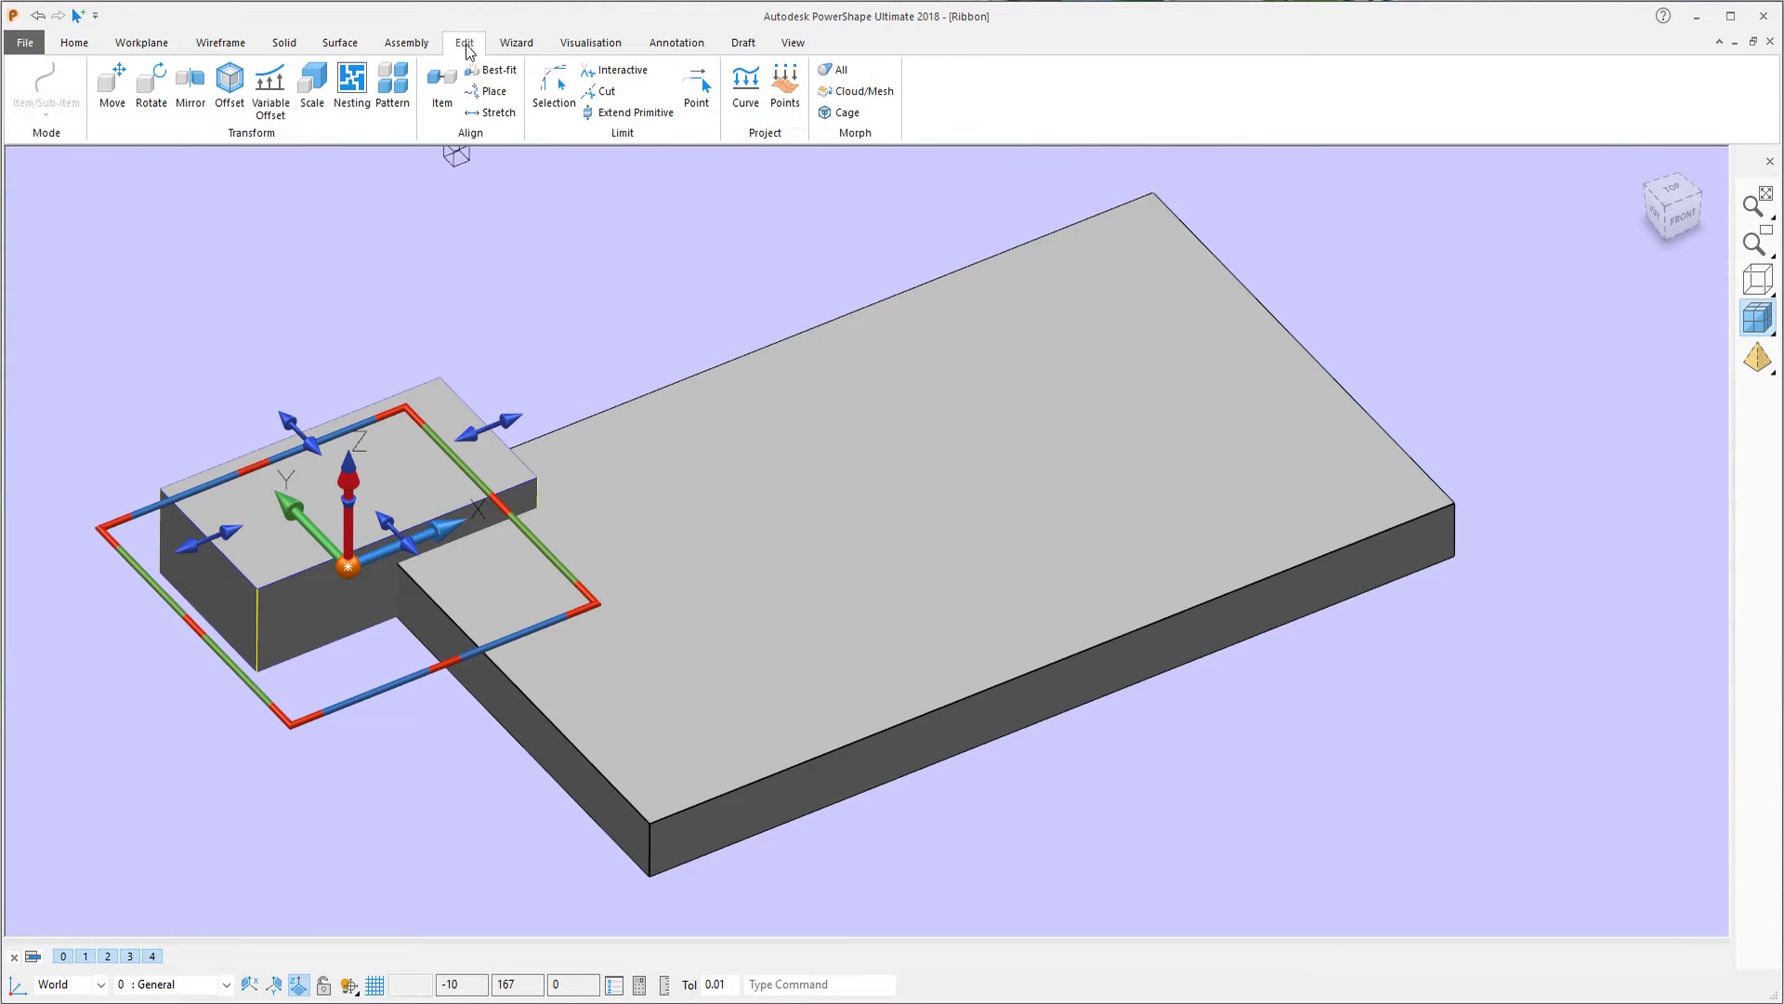
Step: Mirror the block about both centre planes, creating copies on all four sides
{"action": "left_click", "coordinate": [193, 87]}
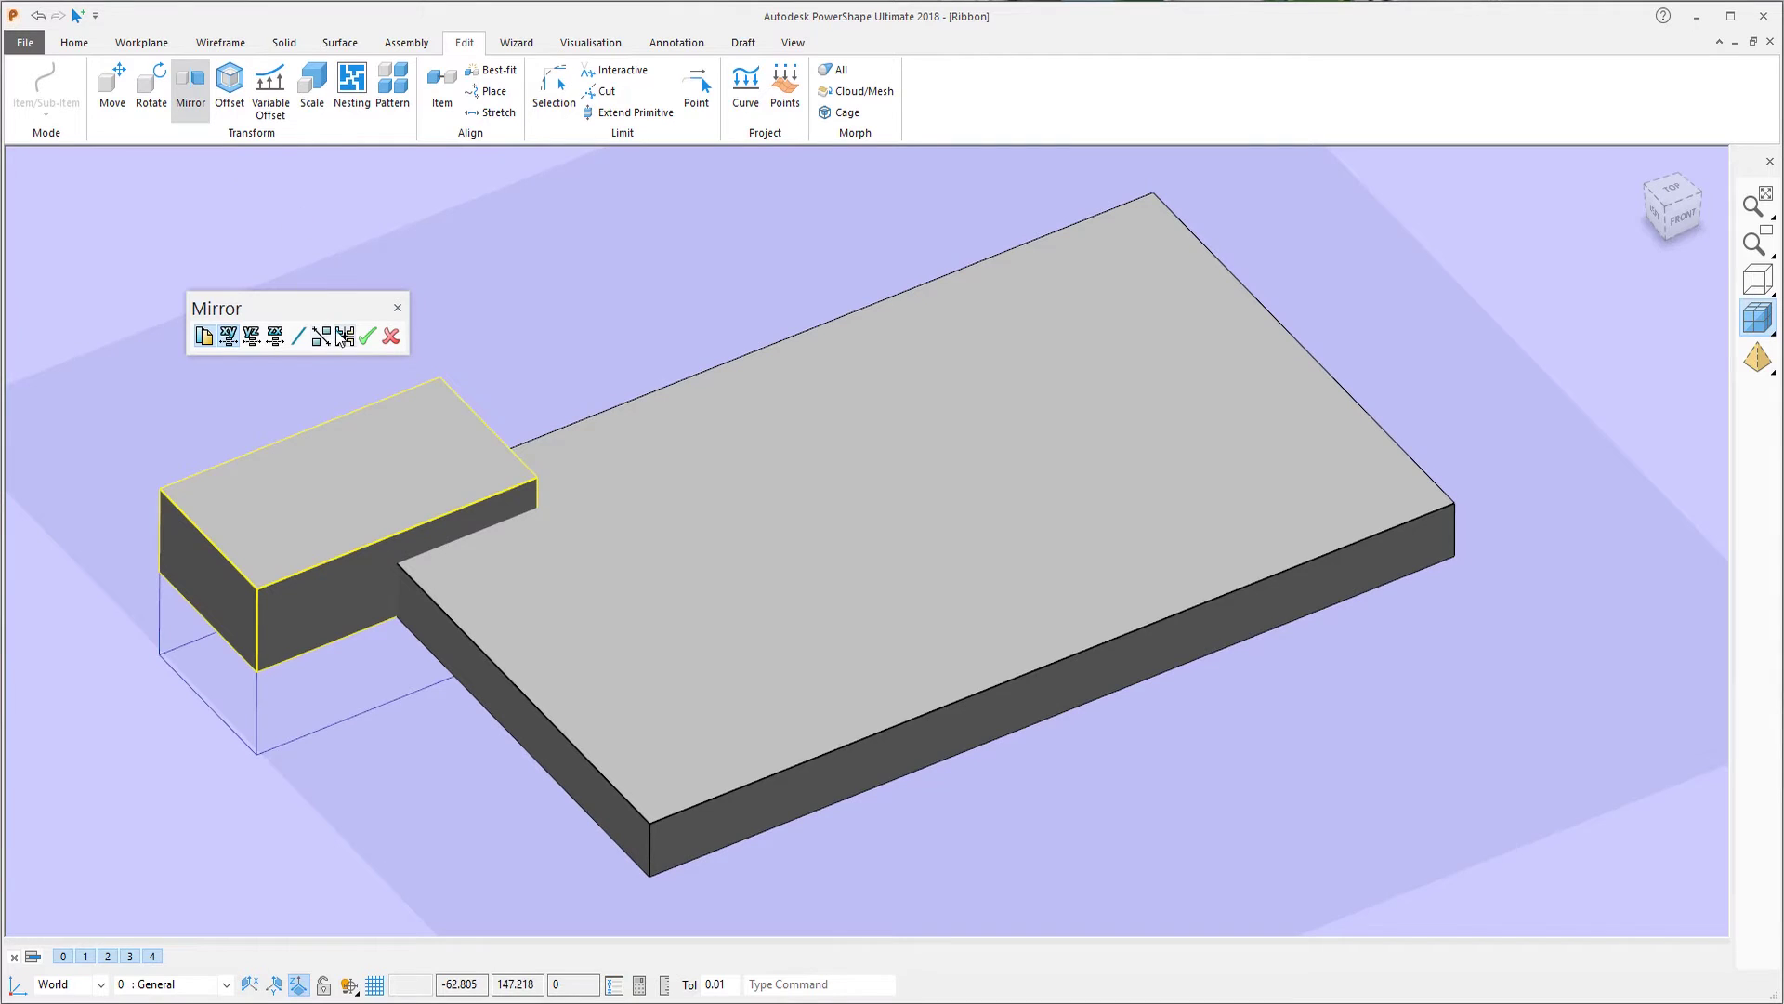
{"action": "left_click", "coordinate": [344, 336]}
{"action": "left_click", "coordinate": [368, 338]}
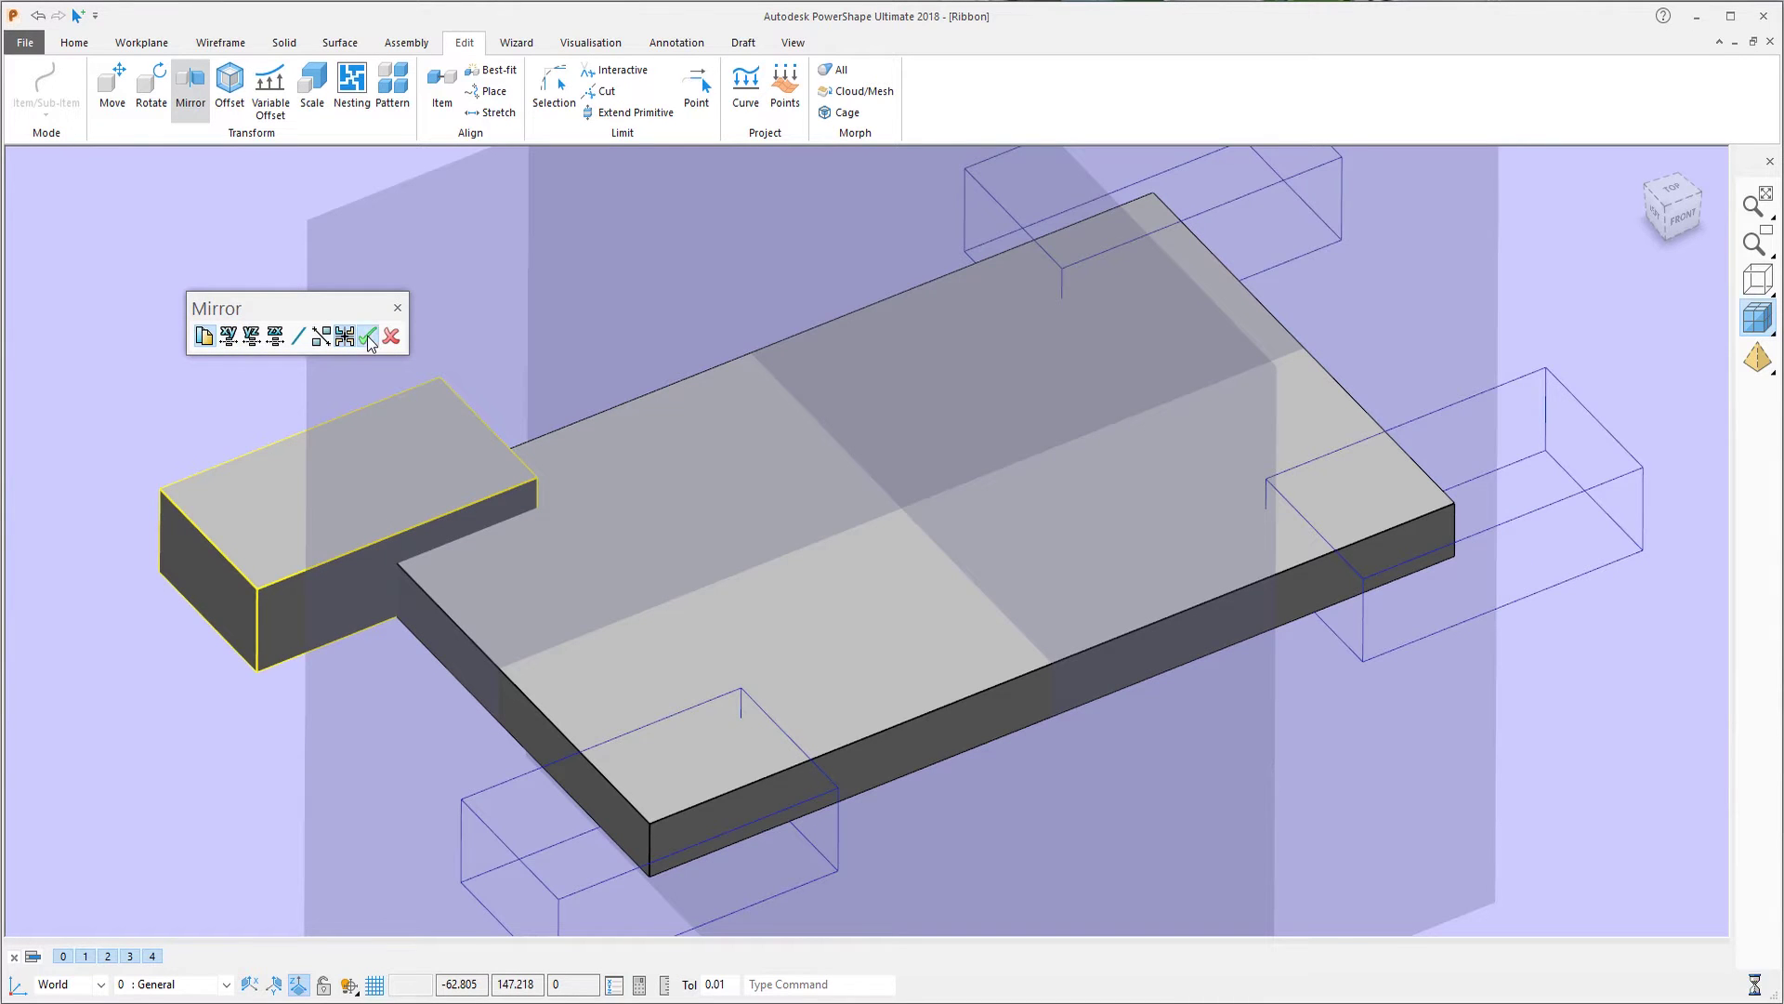
{"action": "left_click", "coordinate": [391, 336]}
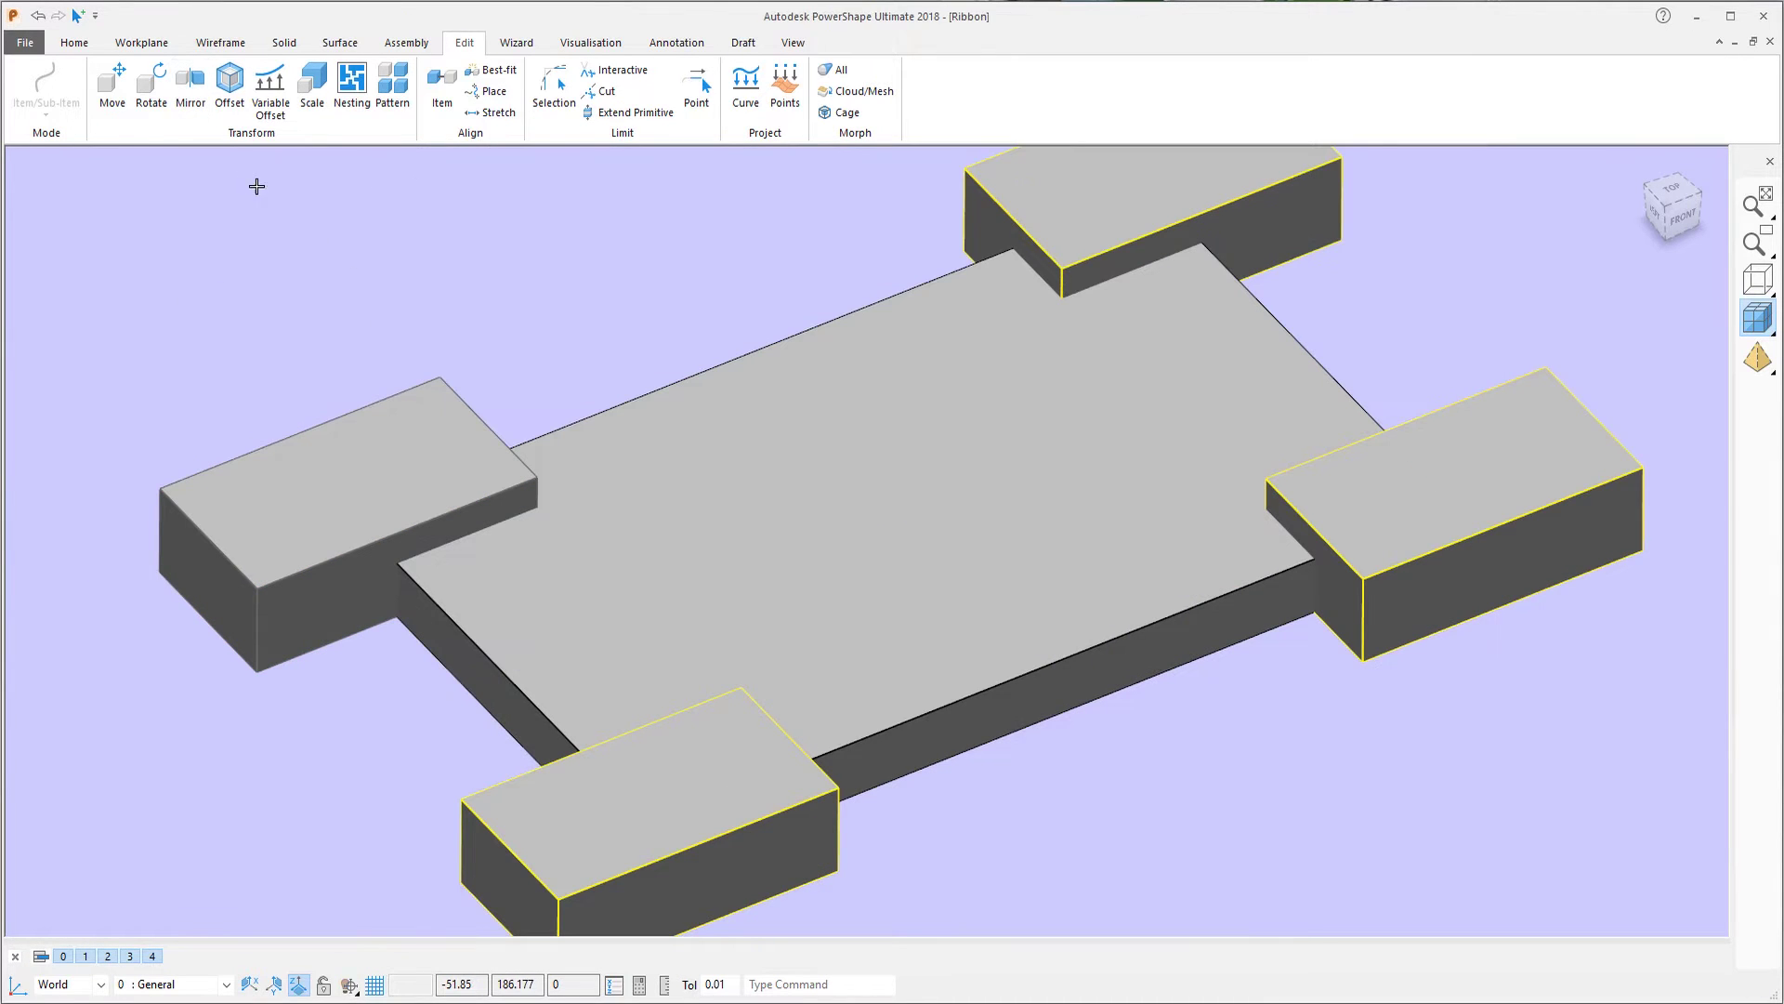
Step: Subtract the four blocks from the plate to leave a notch on each side
{"action": "left_click_drag", "start_coordinate": [257, 186], "coordinate": [1478, 871]}
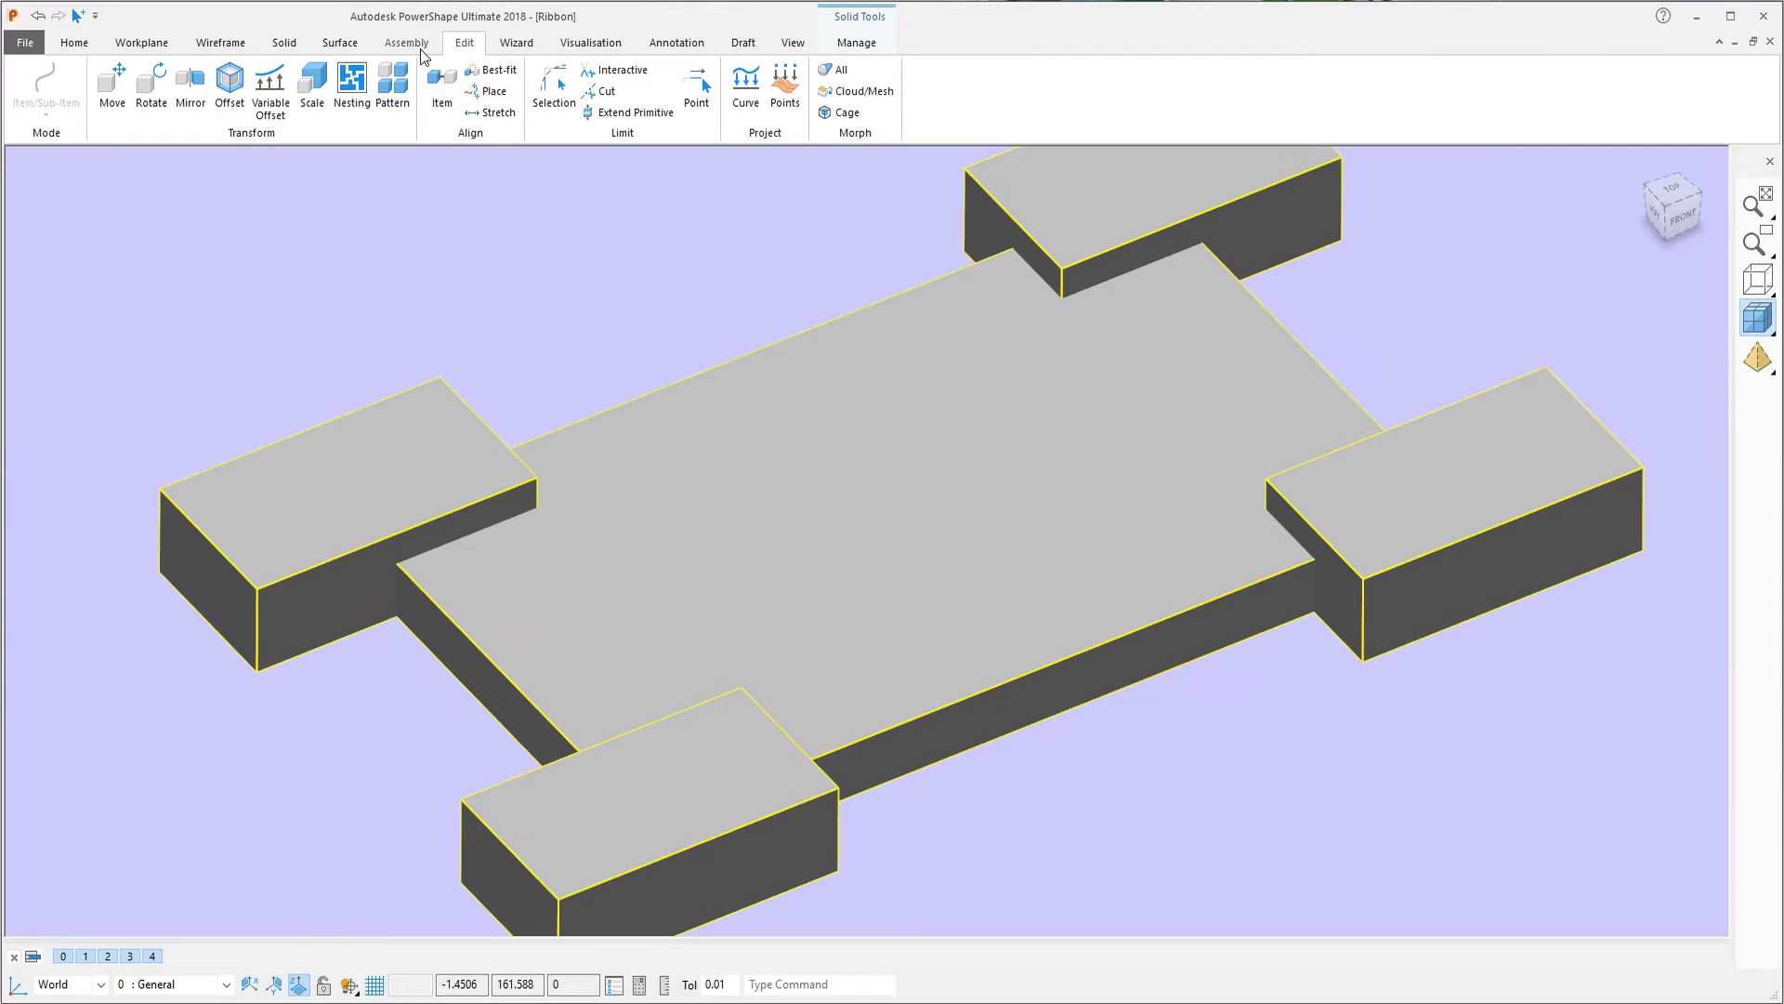
{"action": "left_click", "coordinate": [285, 44]}
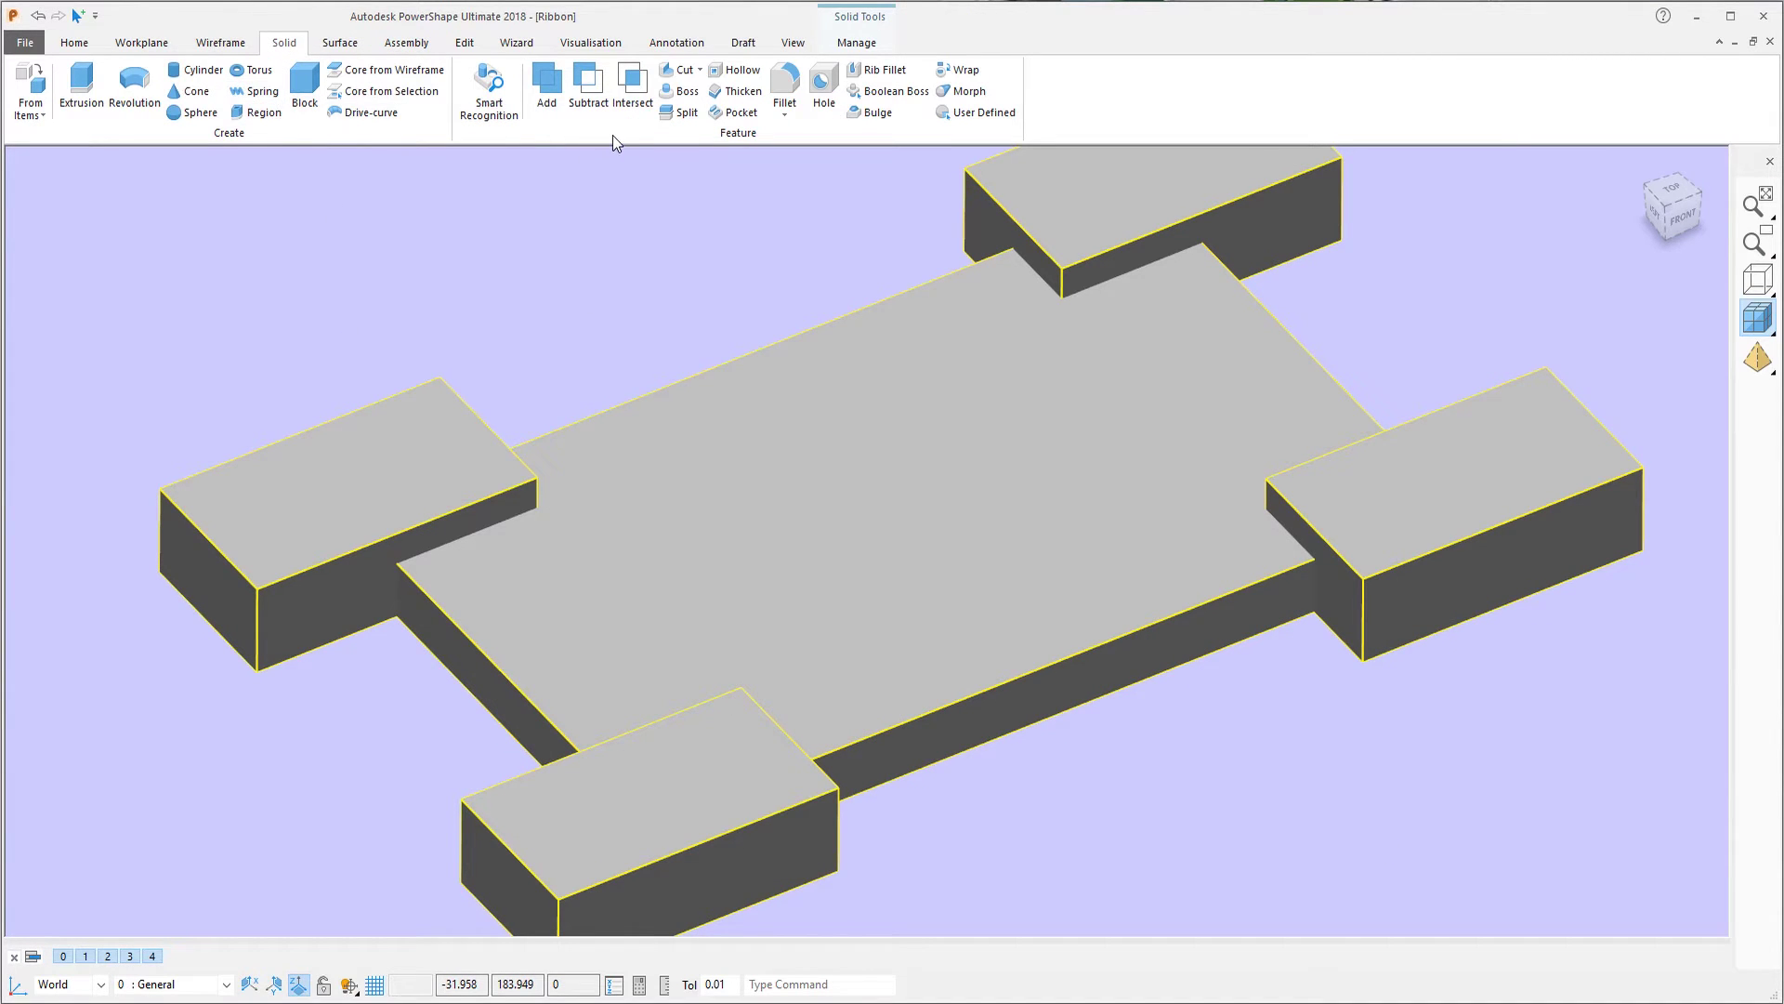
{"action": "left_click", "coordinate": [593, 88]}
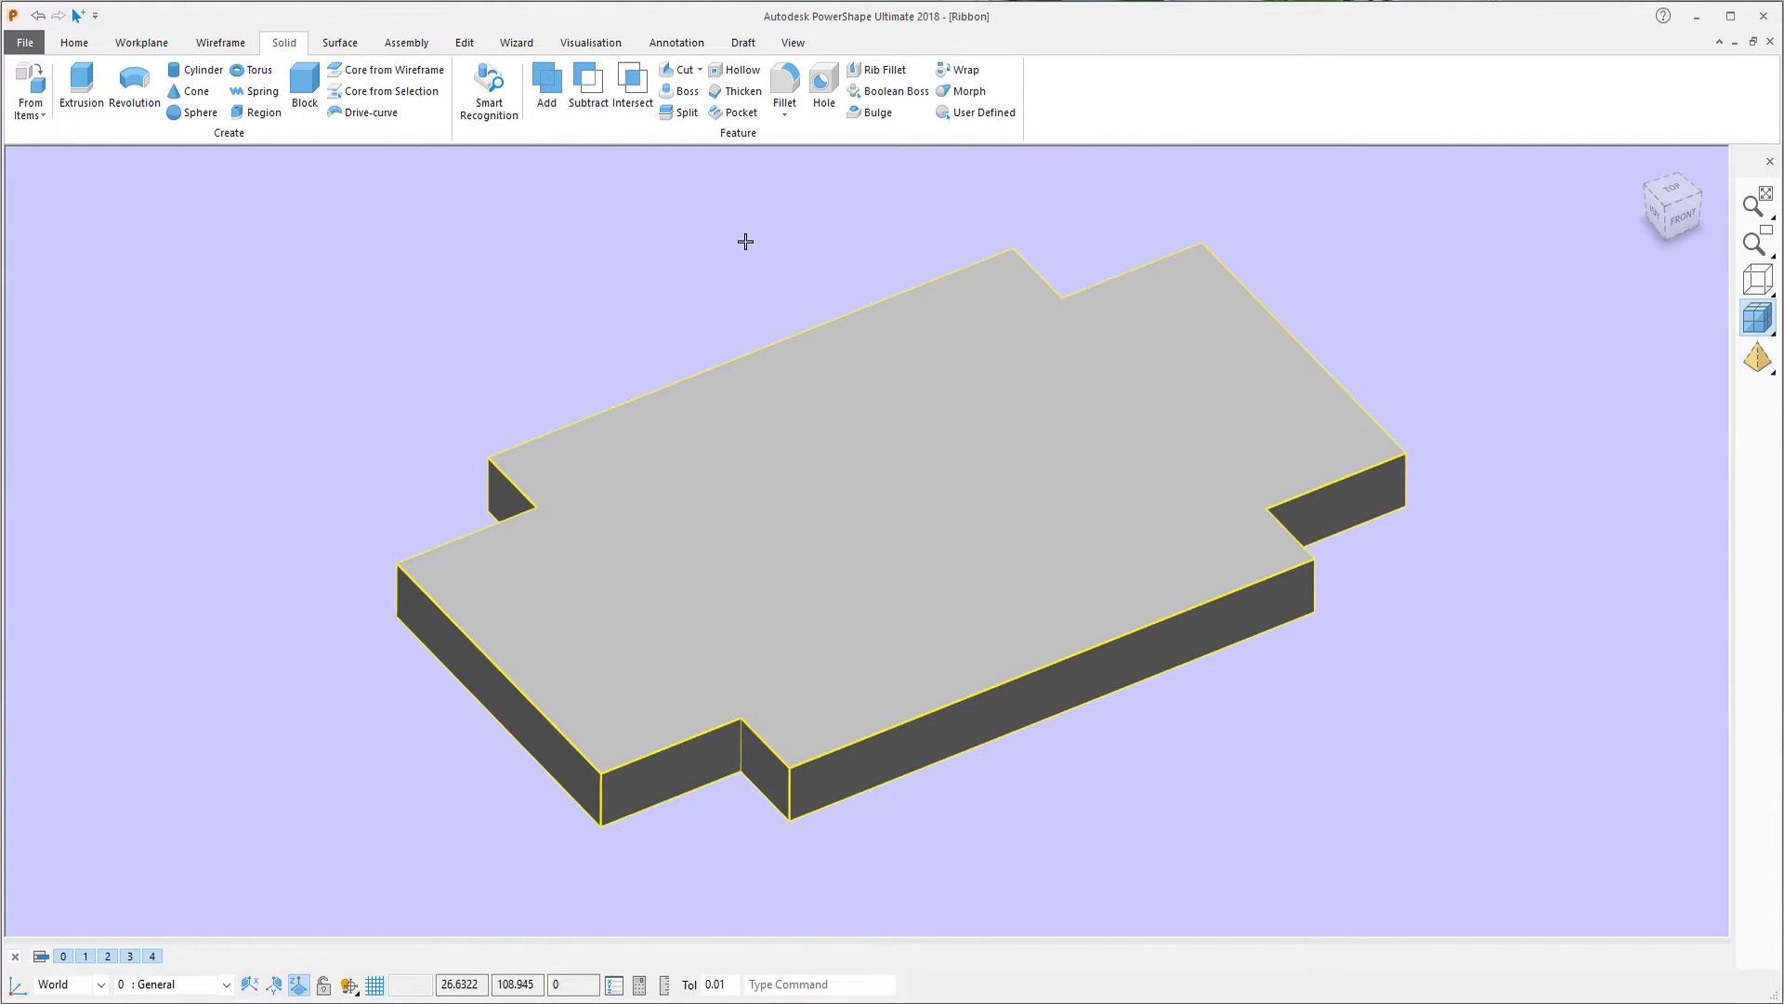
{"action": "left_click", "coordinate": [783, 85]}
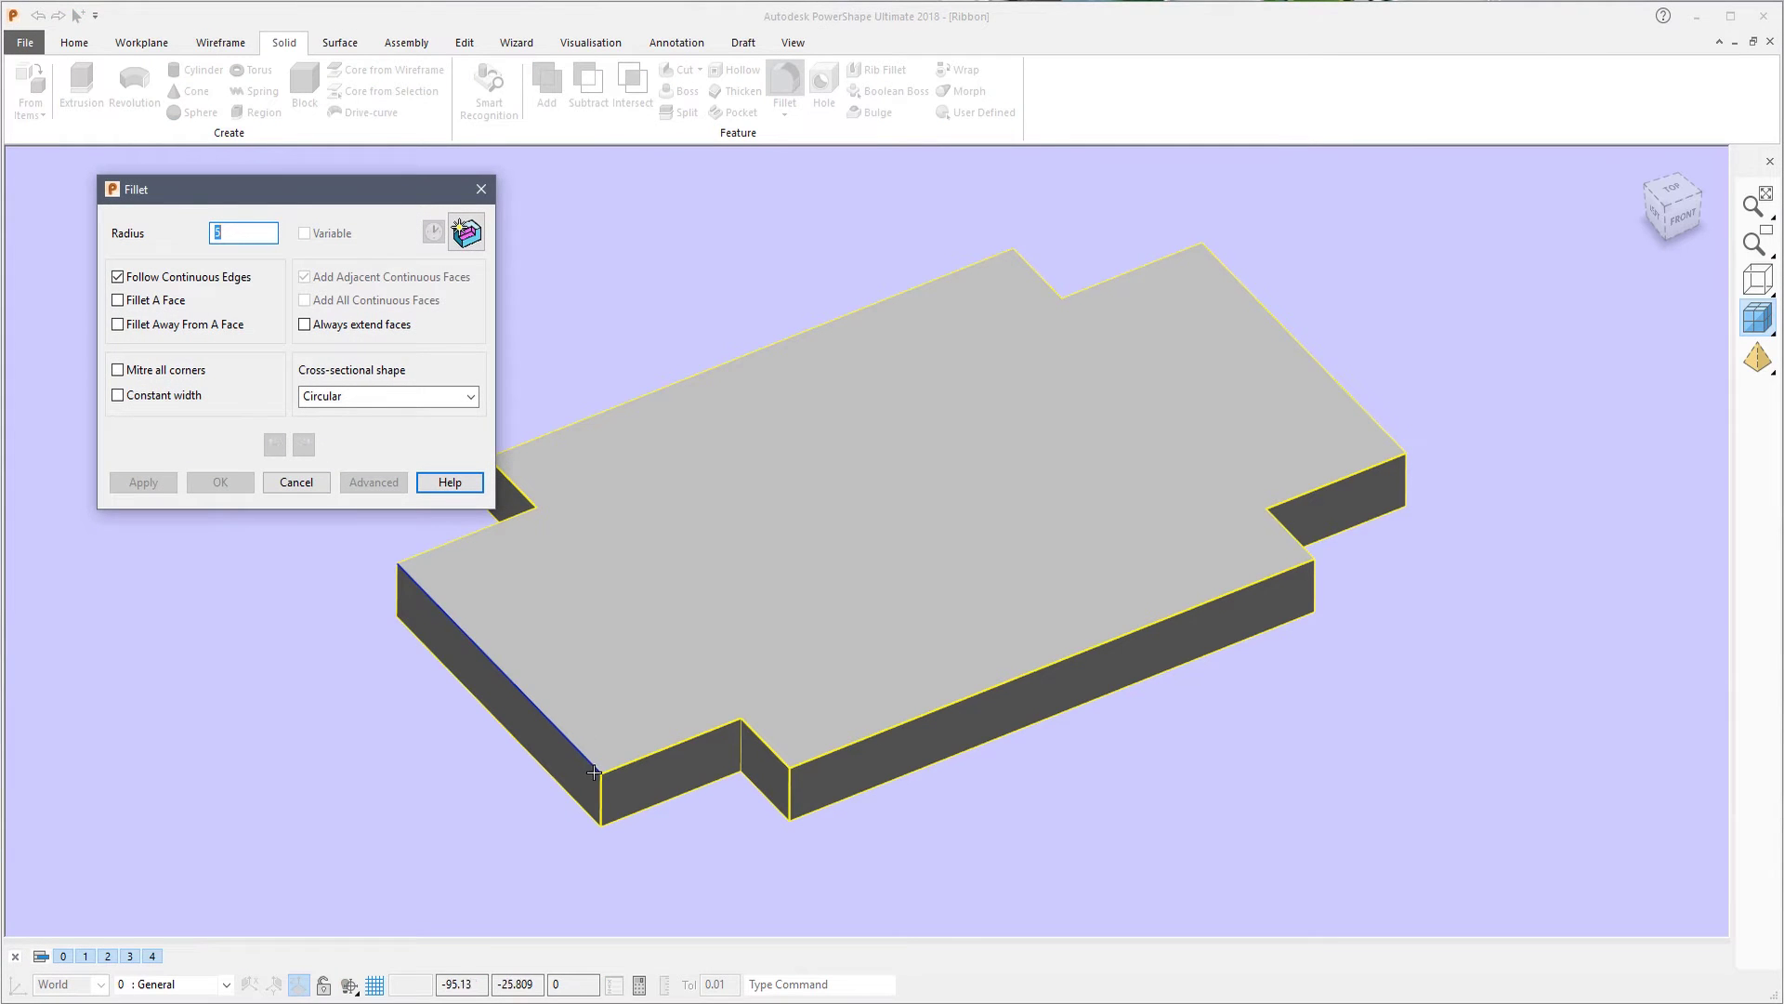
Step: Fillet the front notch's three vertical edges with a 5 mm radius
{"action": "left_click", "coordinate": [601, 794]}
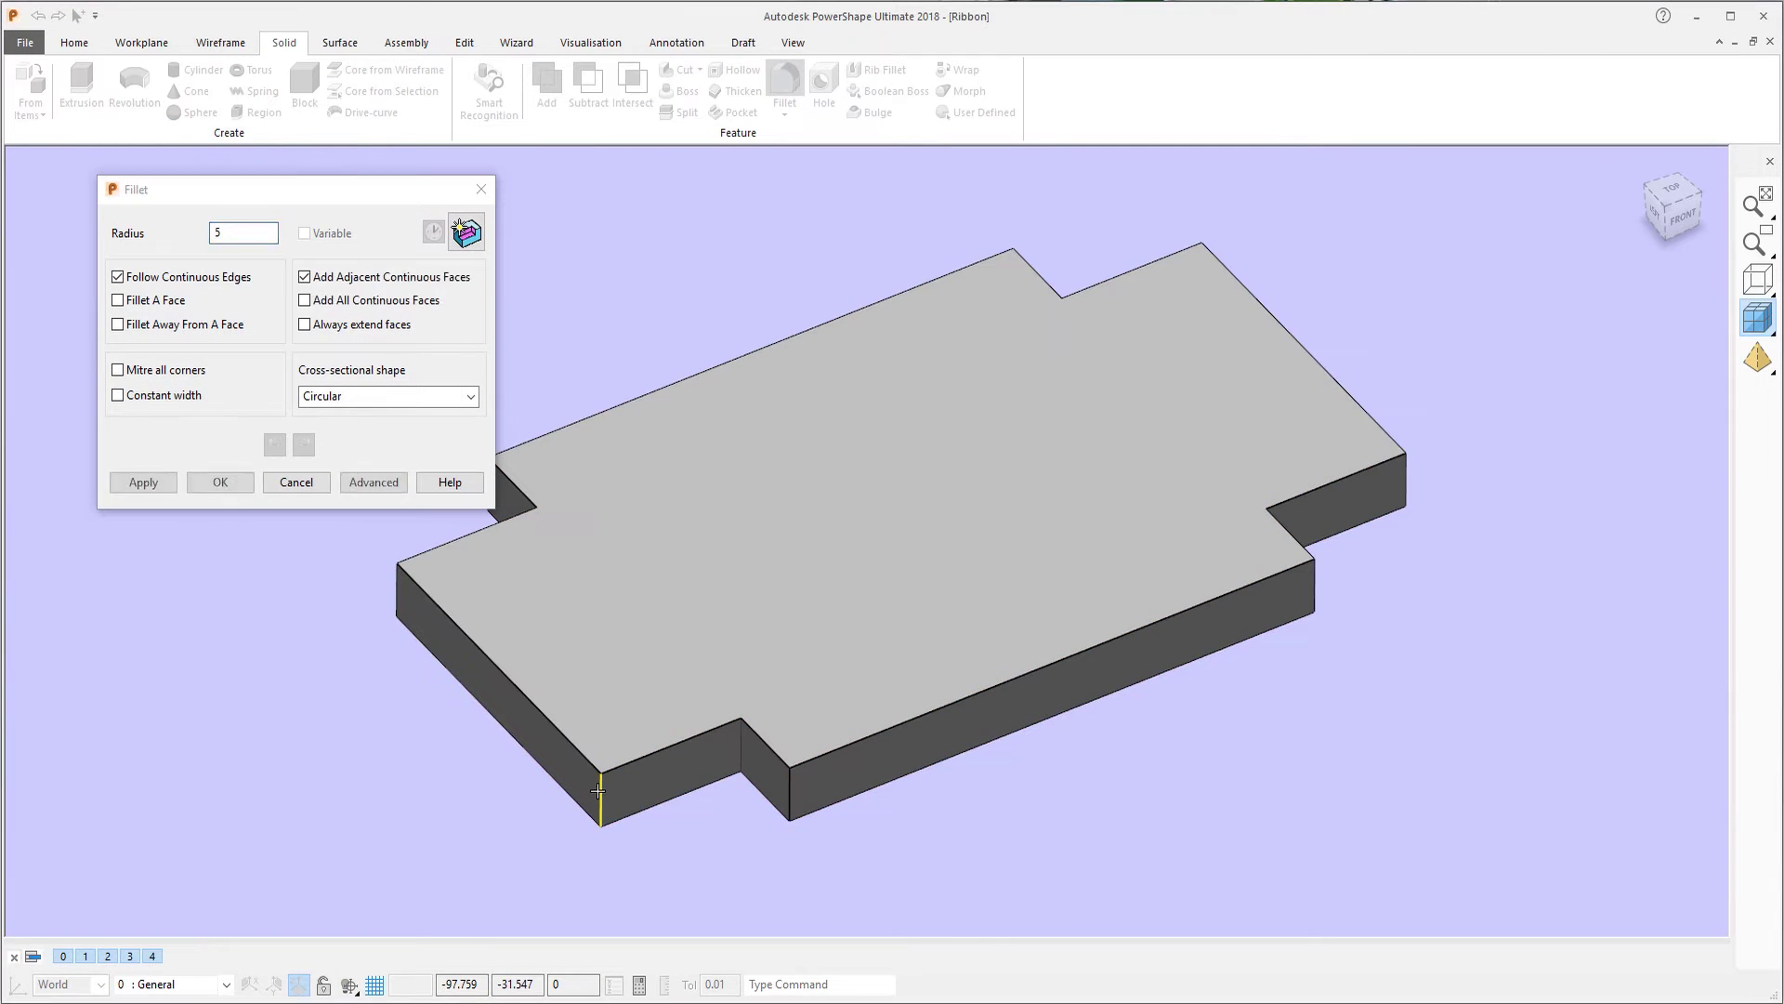
{"action": "left_click", "coordinate": [740, 749]}
{"action": "left_click", "coordinate": [790, 788]}
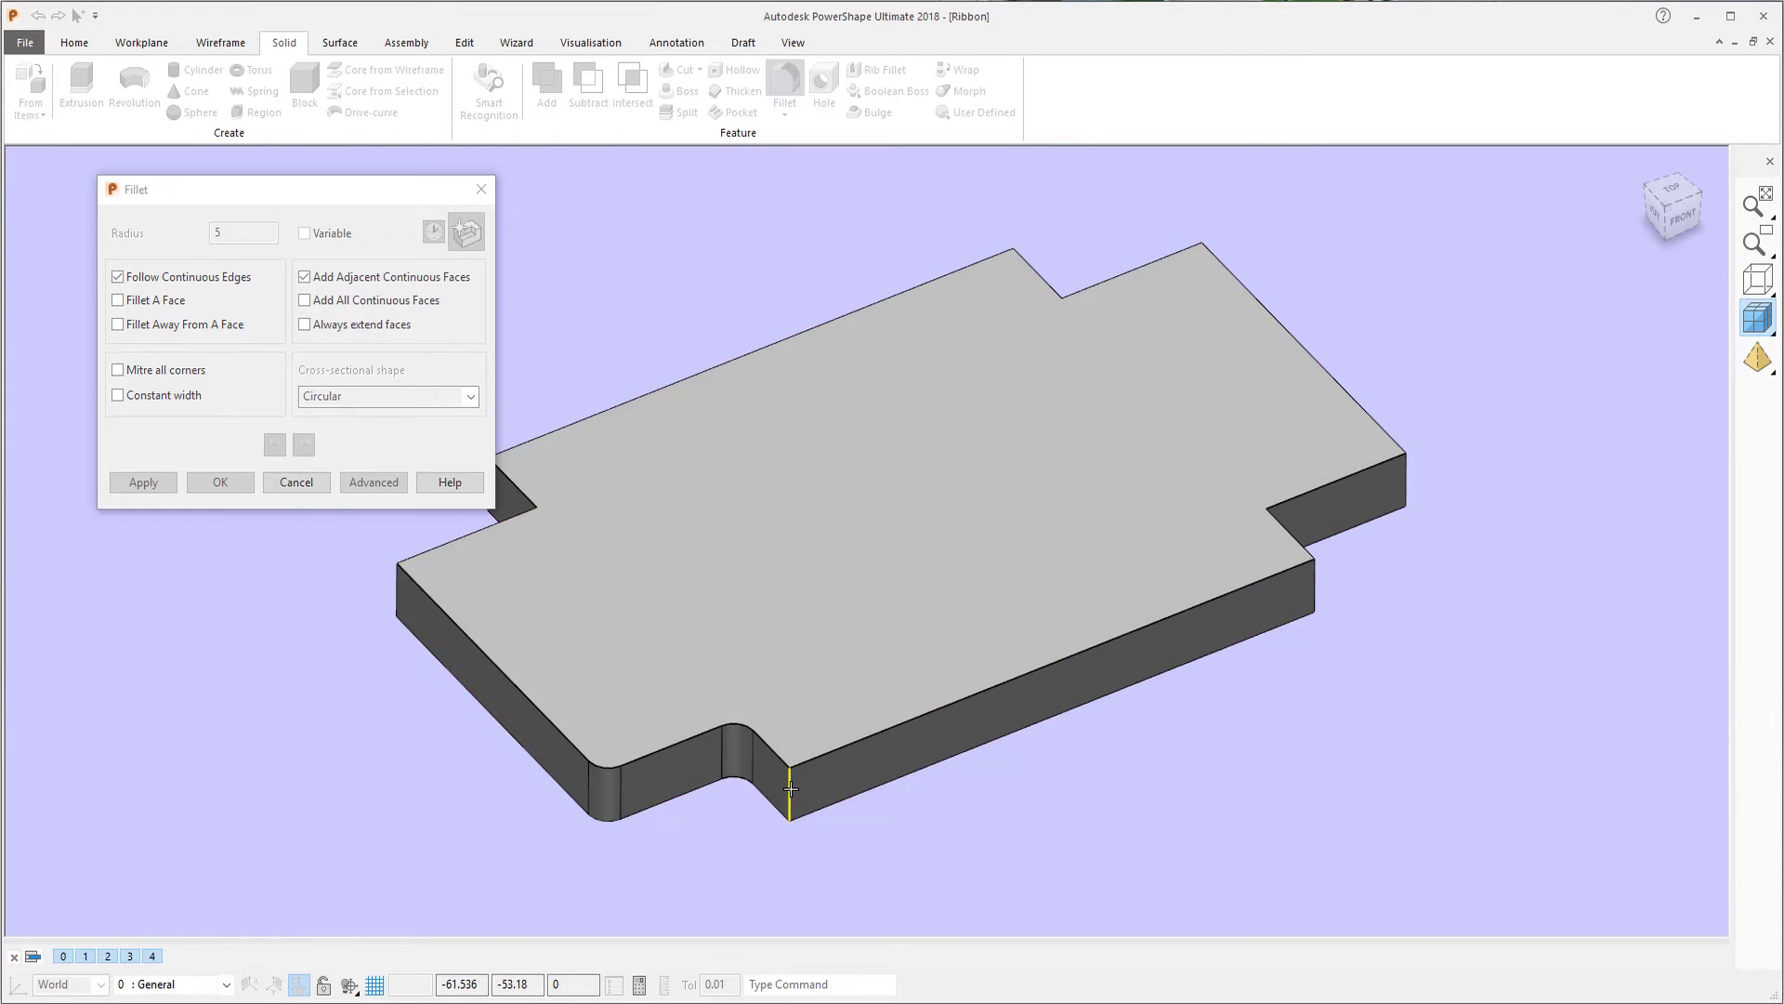
{"action": "left_click", "coordinate": [238, 482]}
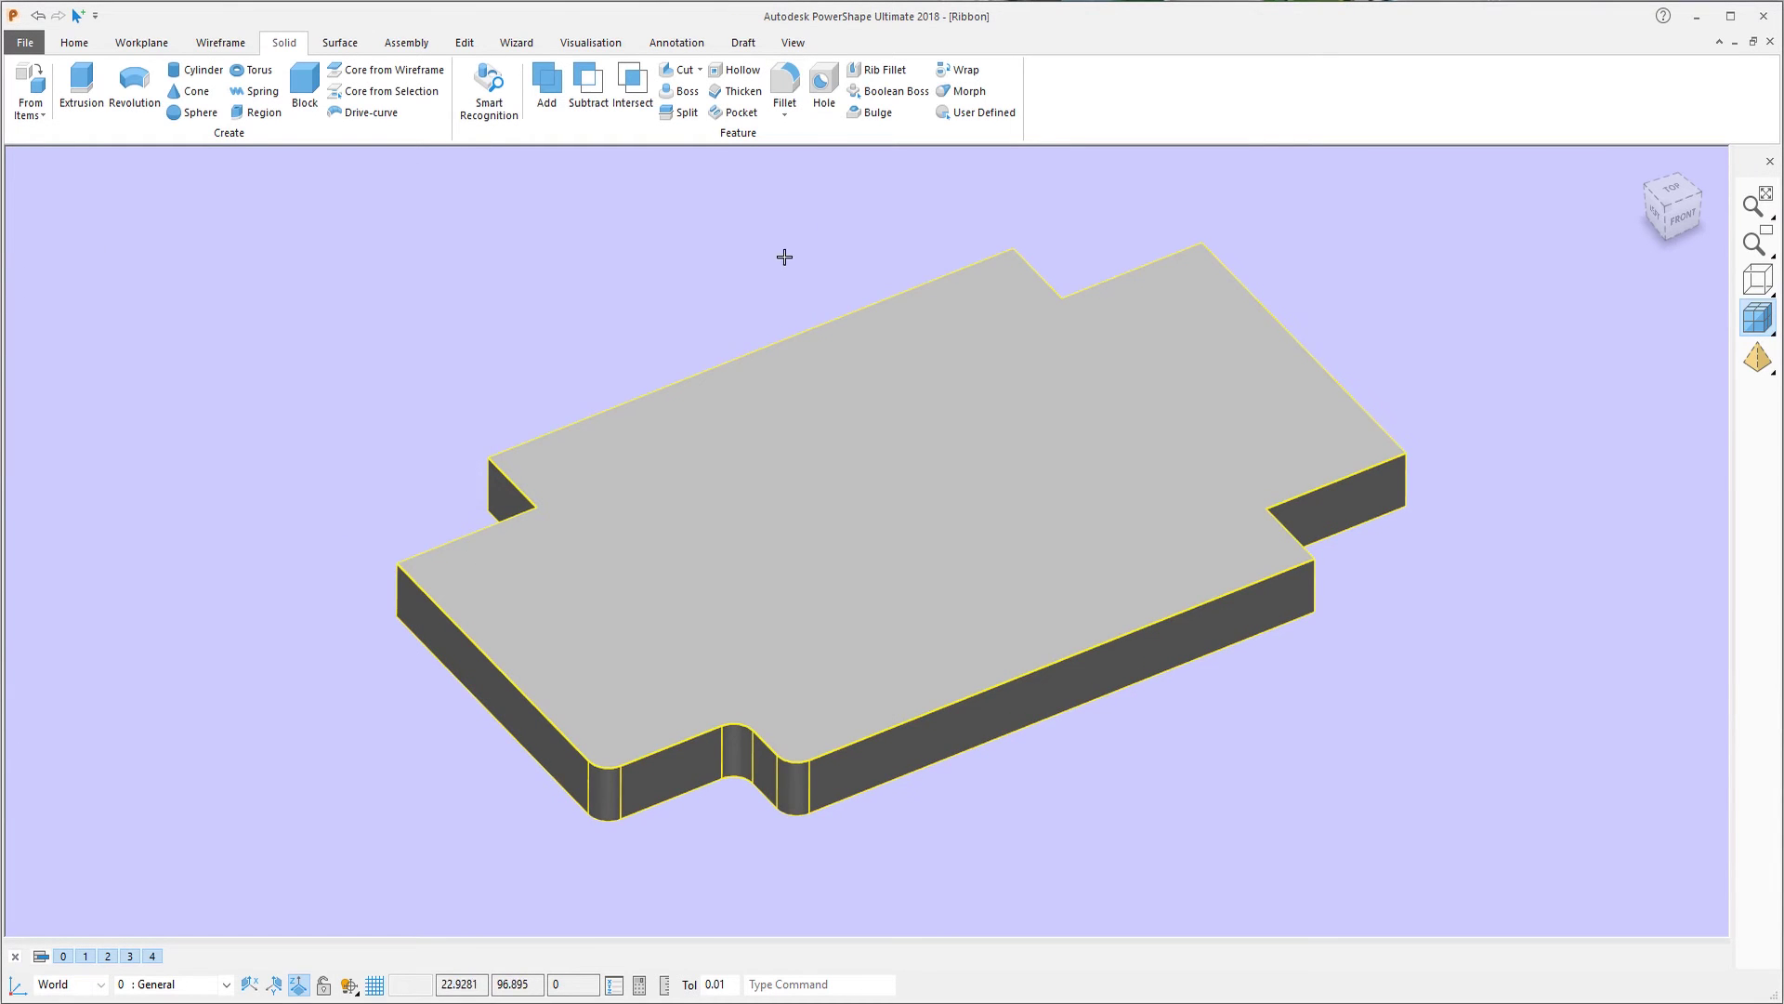
{"action": "left_click", "coordinate": [826, 119]}
Step: Place a plain hole at the centre of the plate's top face, then select the solid
{"action": "left_click", "coordinate": [905, 505]}
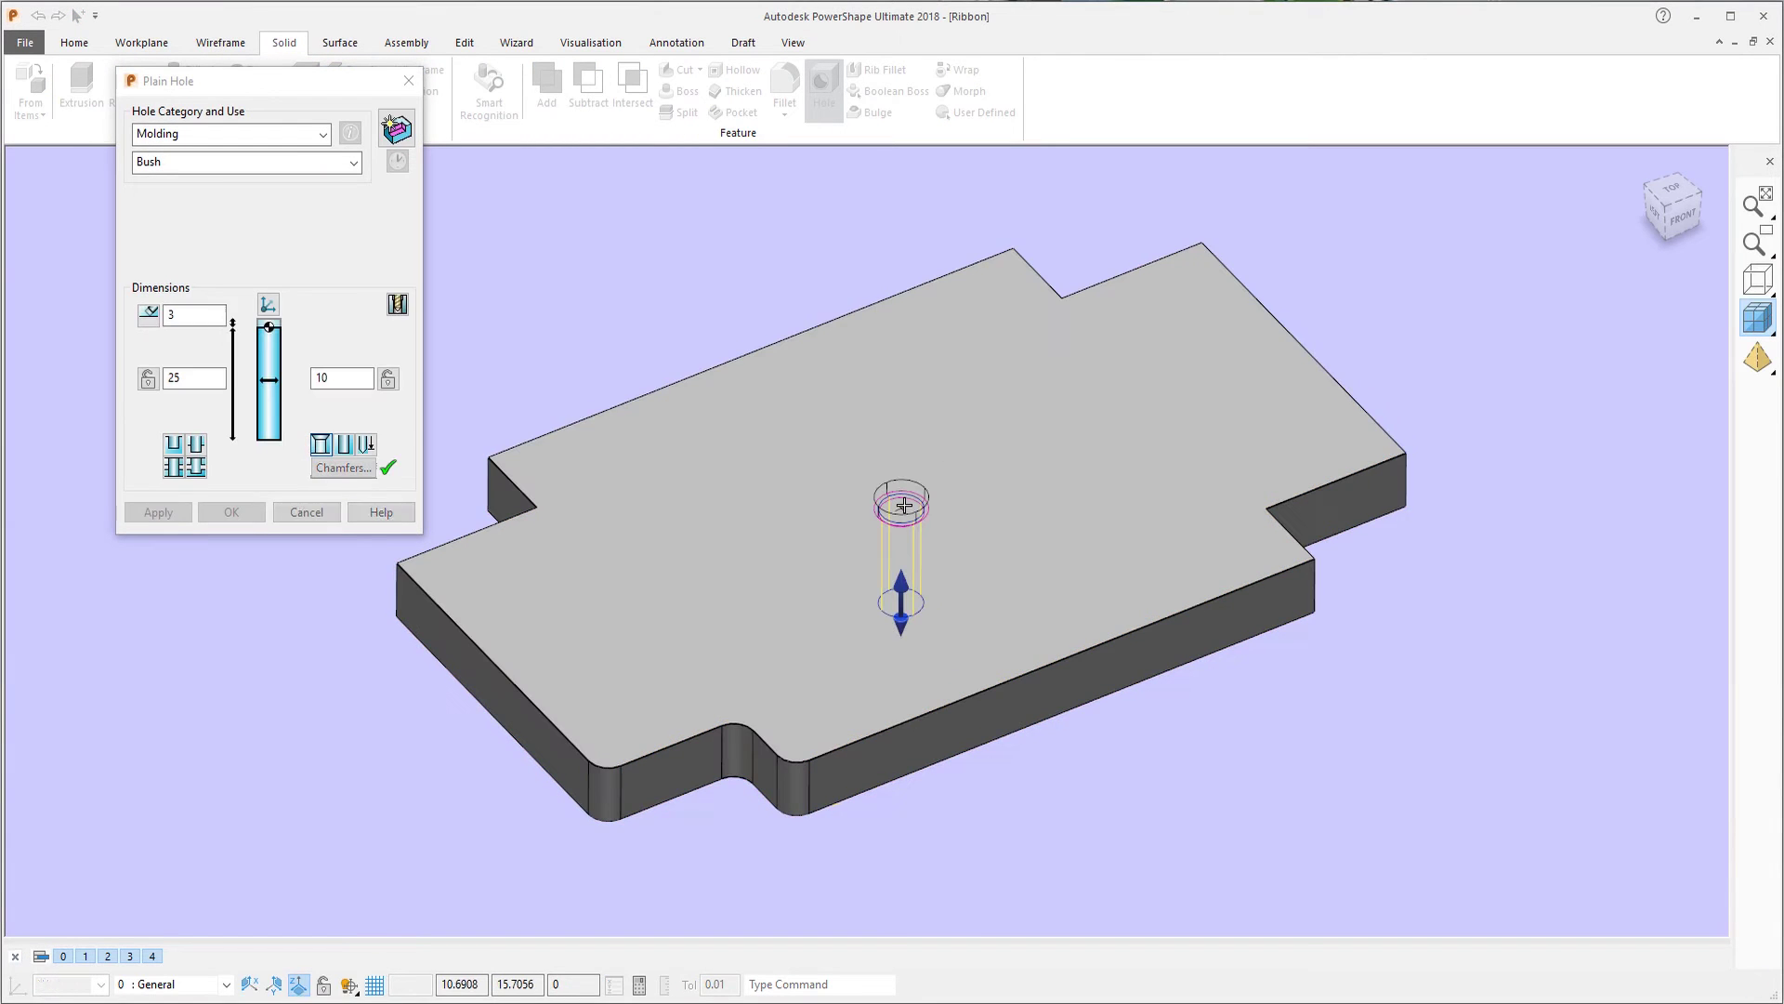
{"action": "left_click", "coordinate": [306, 512]}
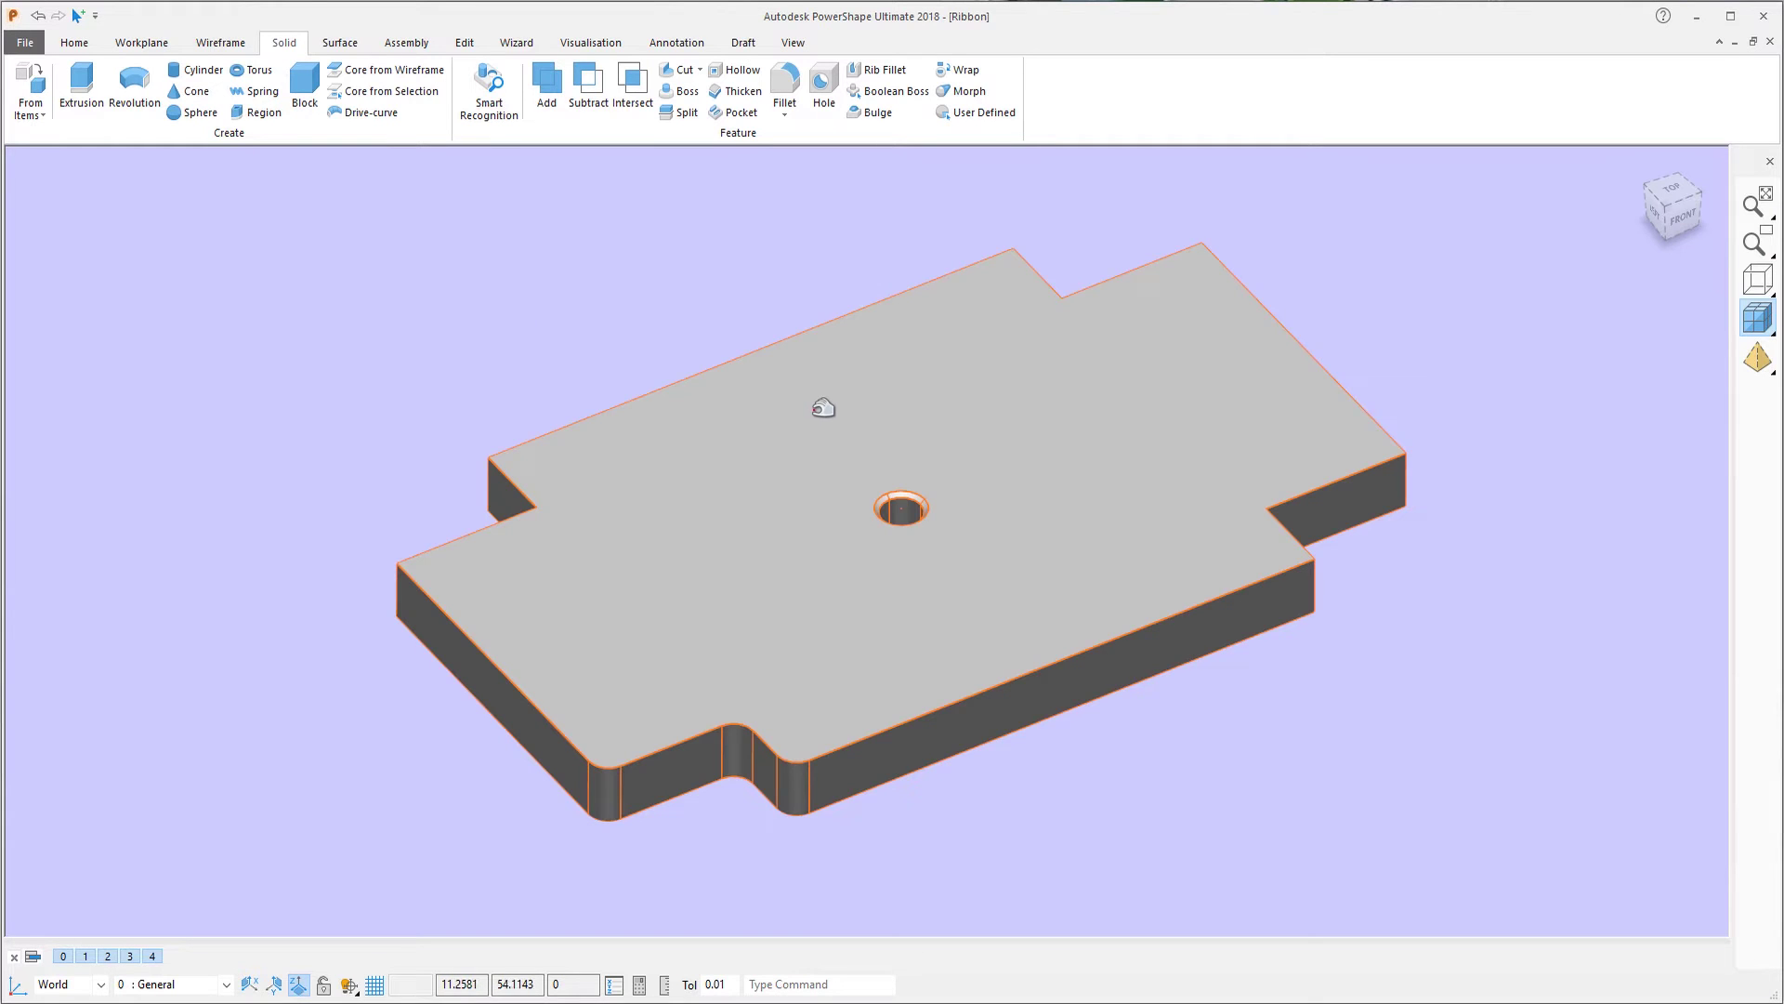
{"action": "left_click", "coordinate": [813, 409]}
{"action": "left_click", "coordinate": [828, 378]}
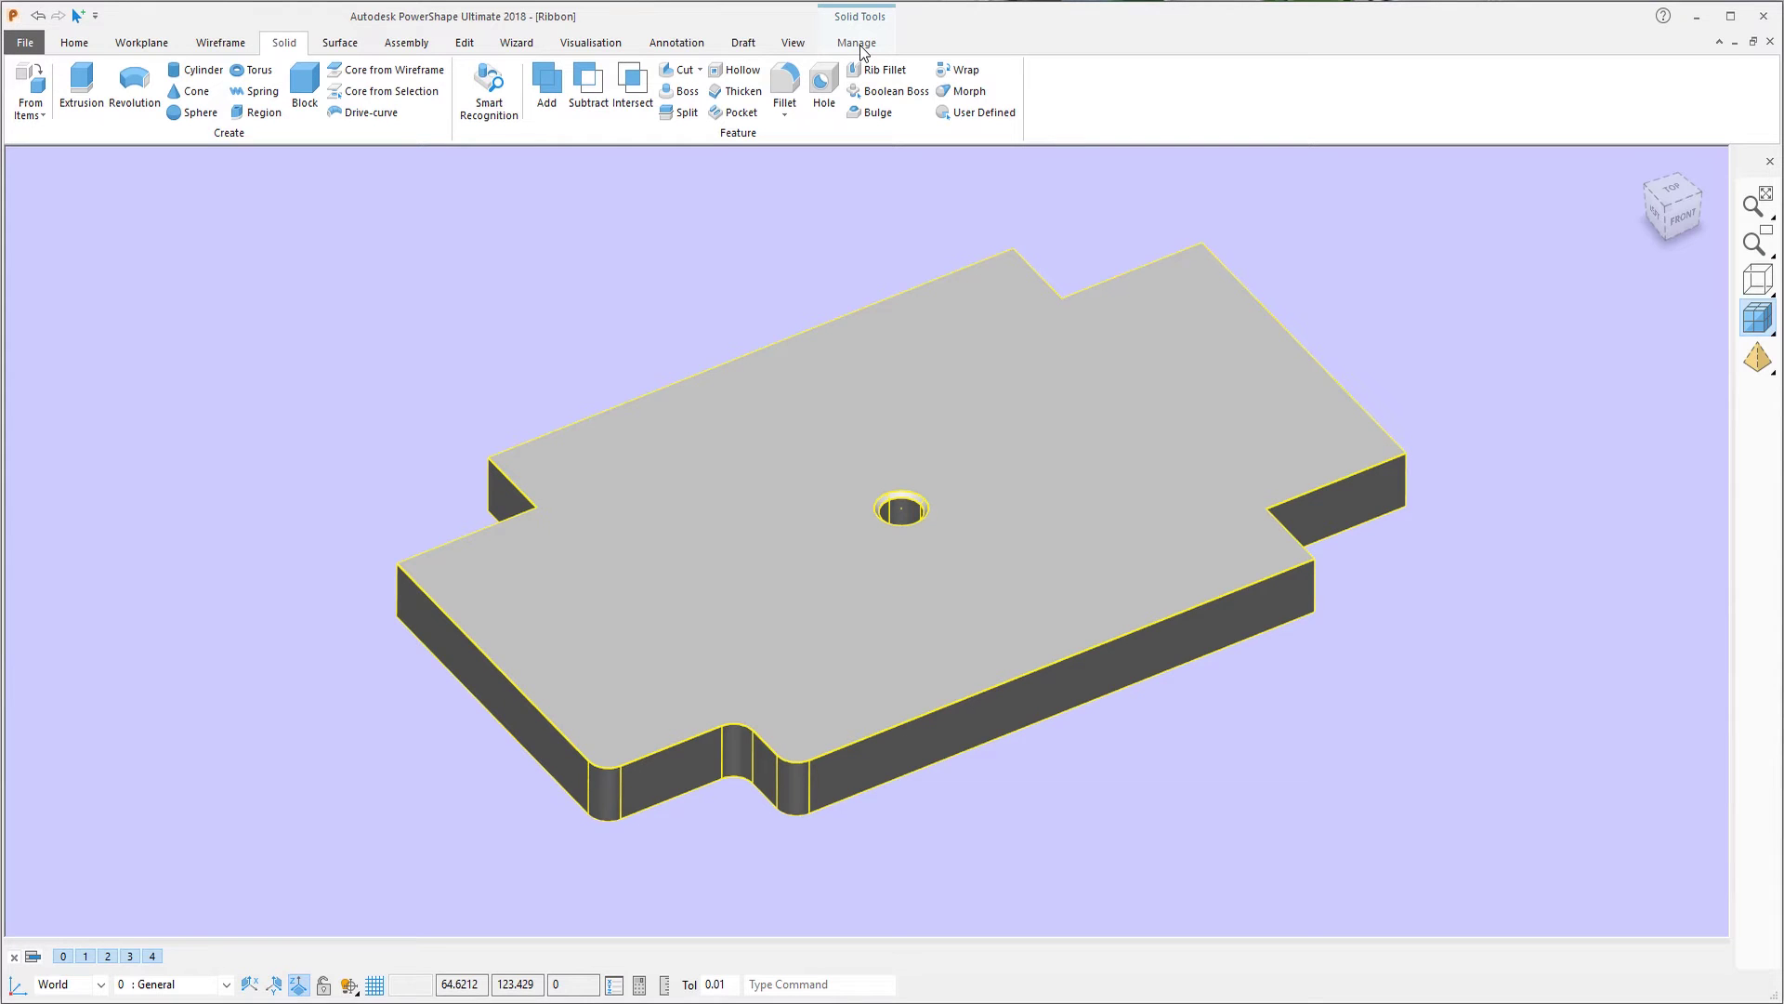
Step: Draft the plate's front side face 5° against the top face, accepting the associativity warning
{"action": "left_click", "coordinate": [856, 43]}
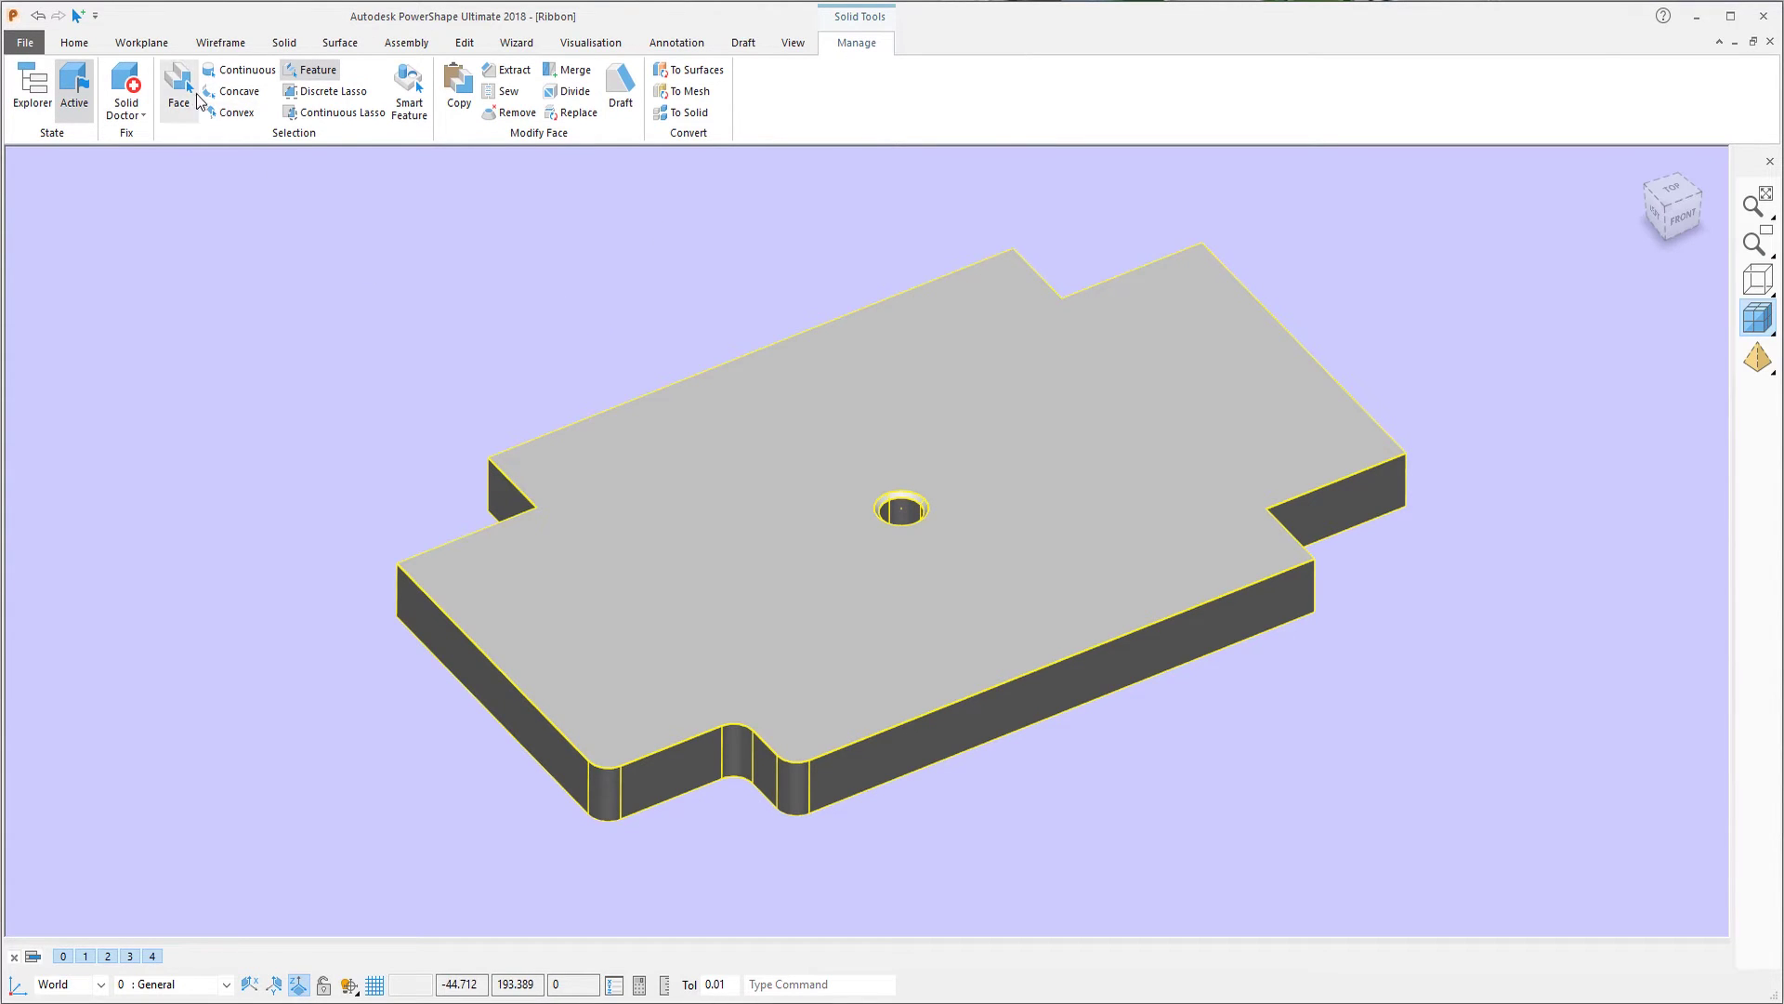
{"action": "left_click", "coordinate": [182, 89]}
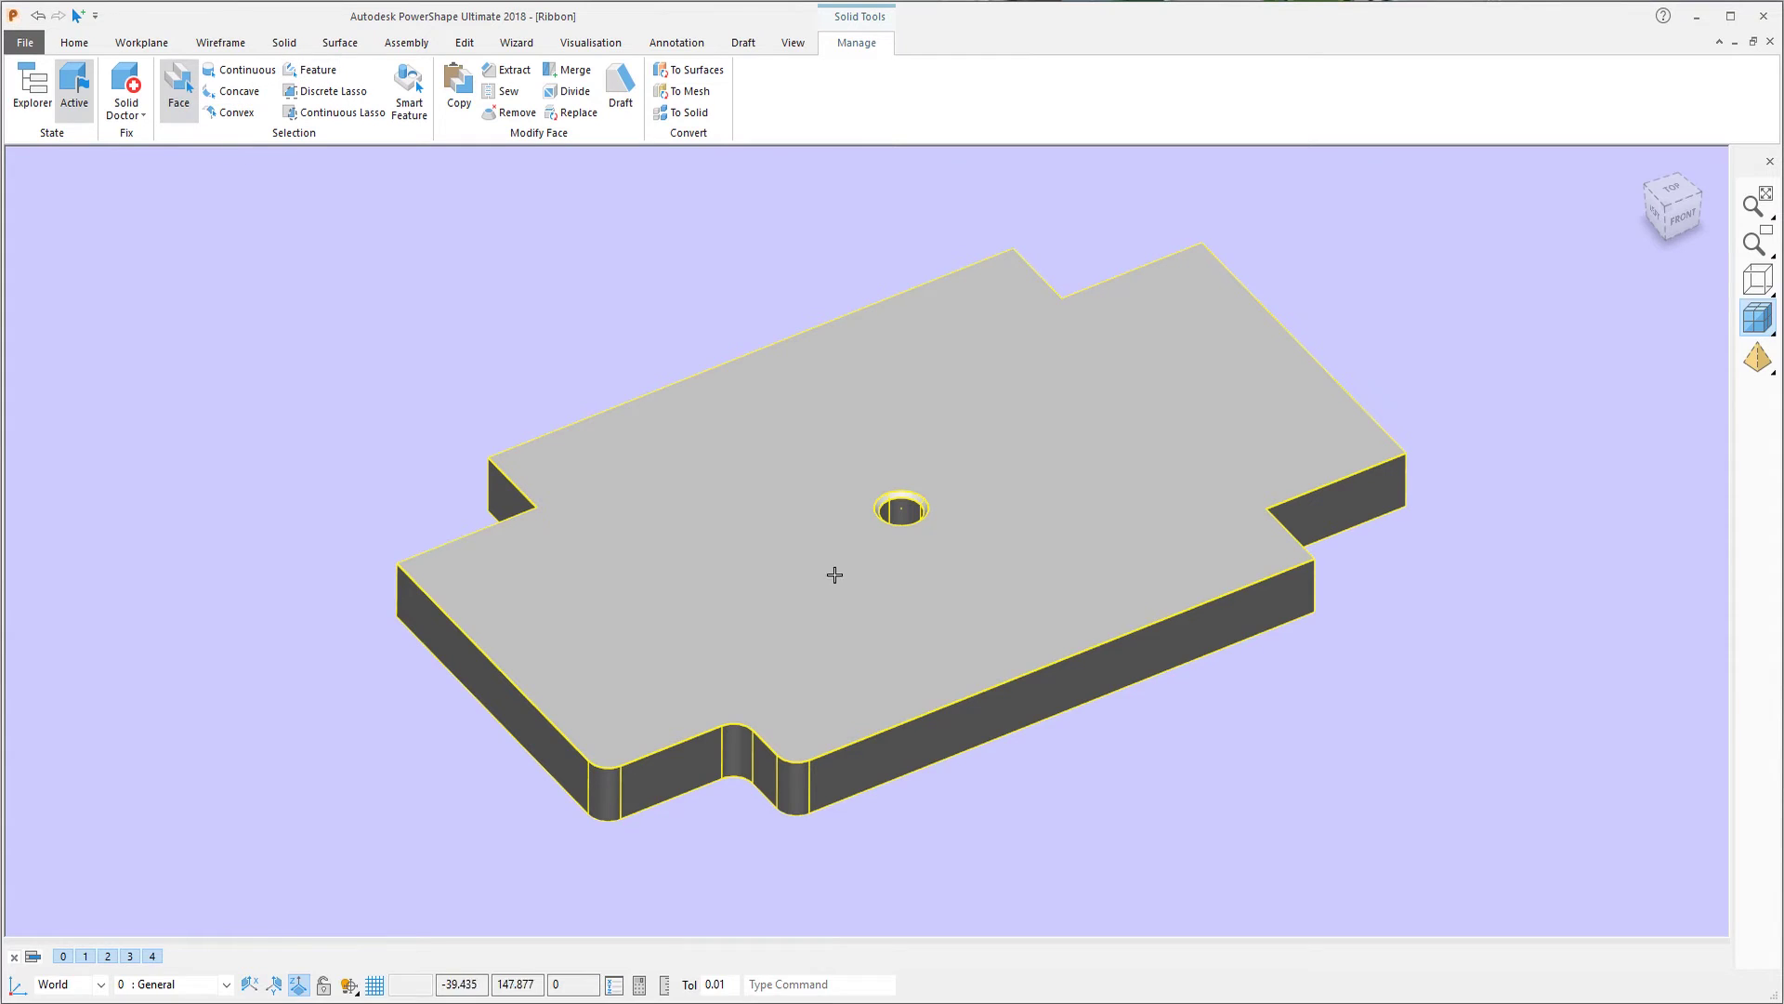
{"action": "left_click", "coordinate": [1072, 705]}
{"action": "left_click", "coordinate": [621, 88]}
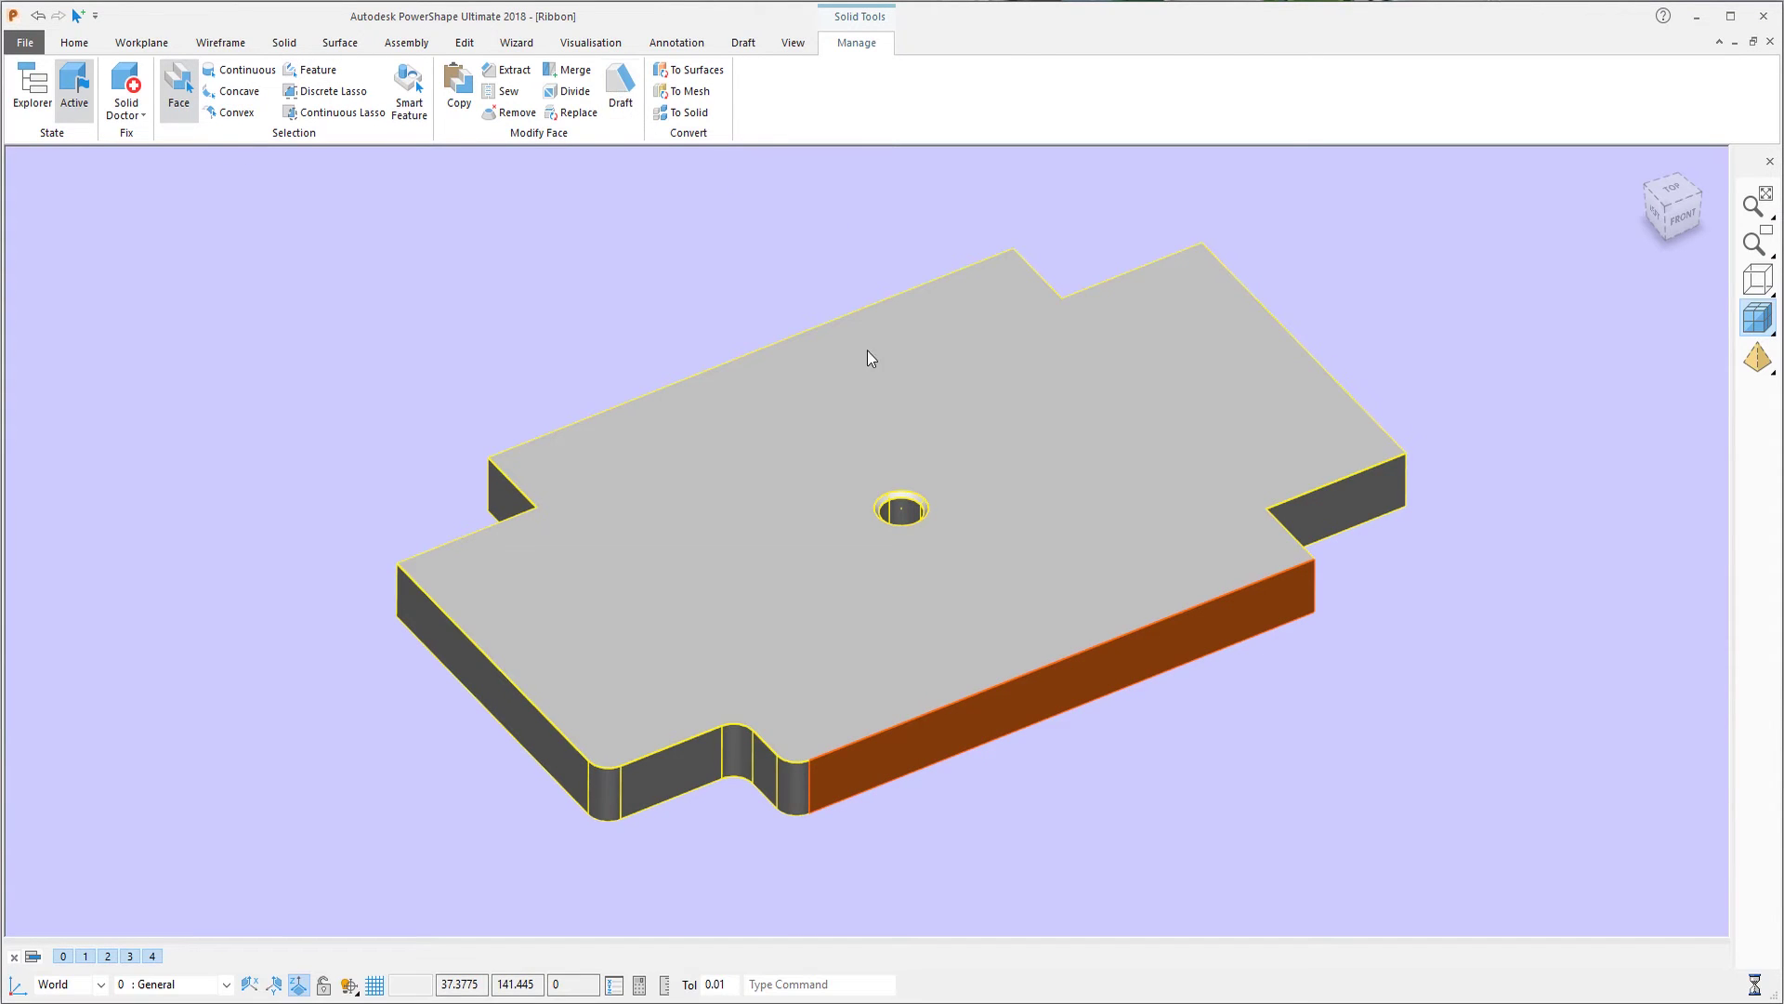
{"action": "left_click", "coordinate": [1039, 436]}
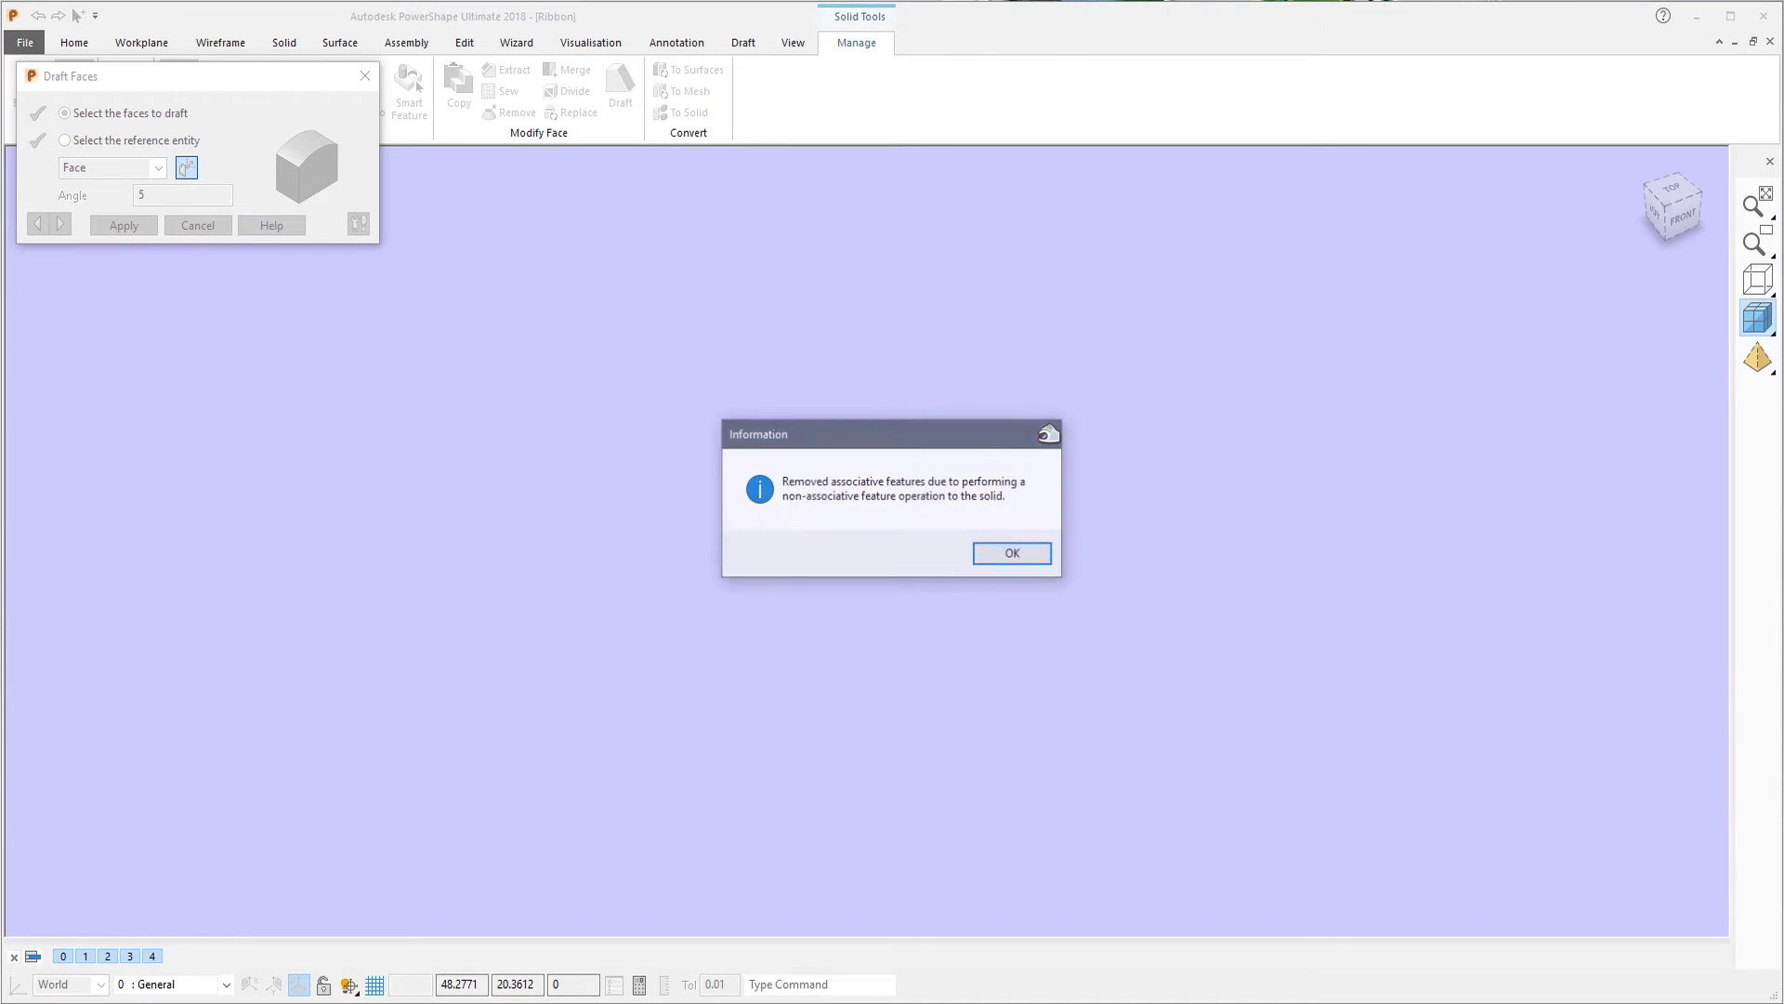
{"action": "left_click", "coordinate": [1013, 553]}
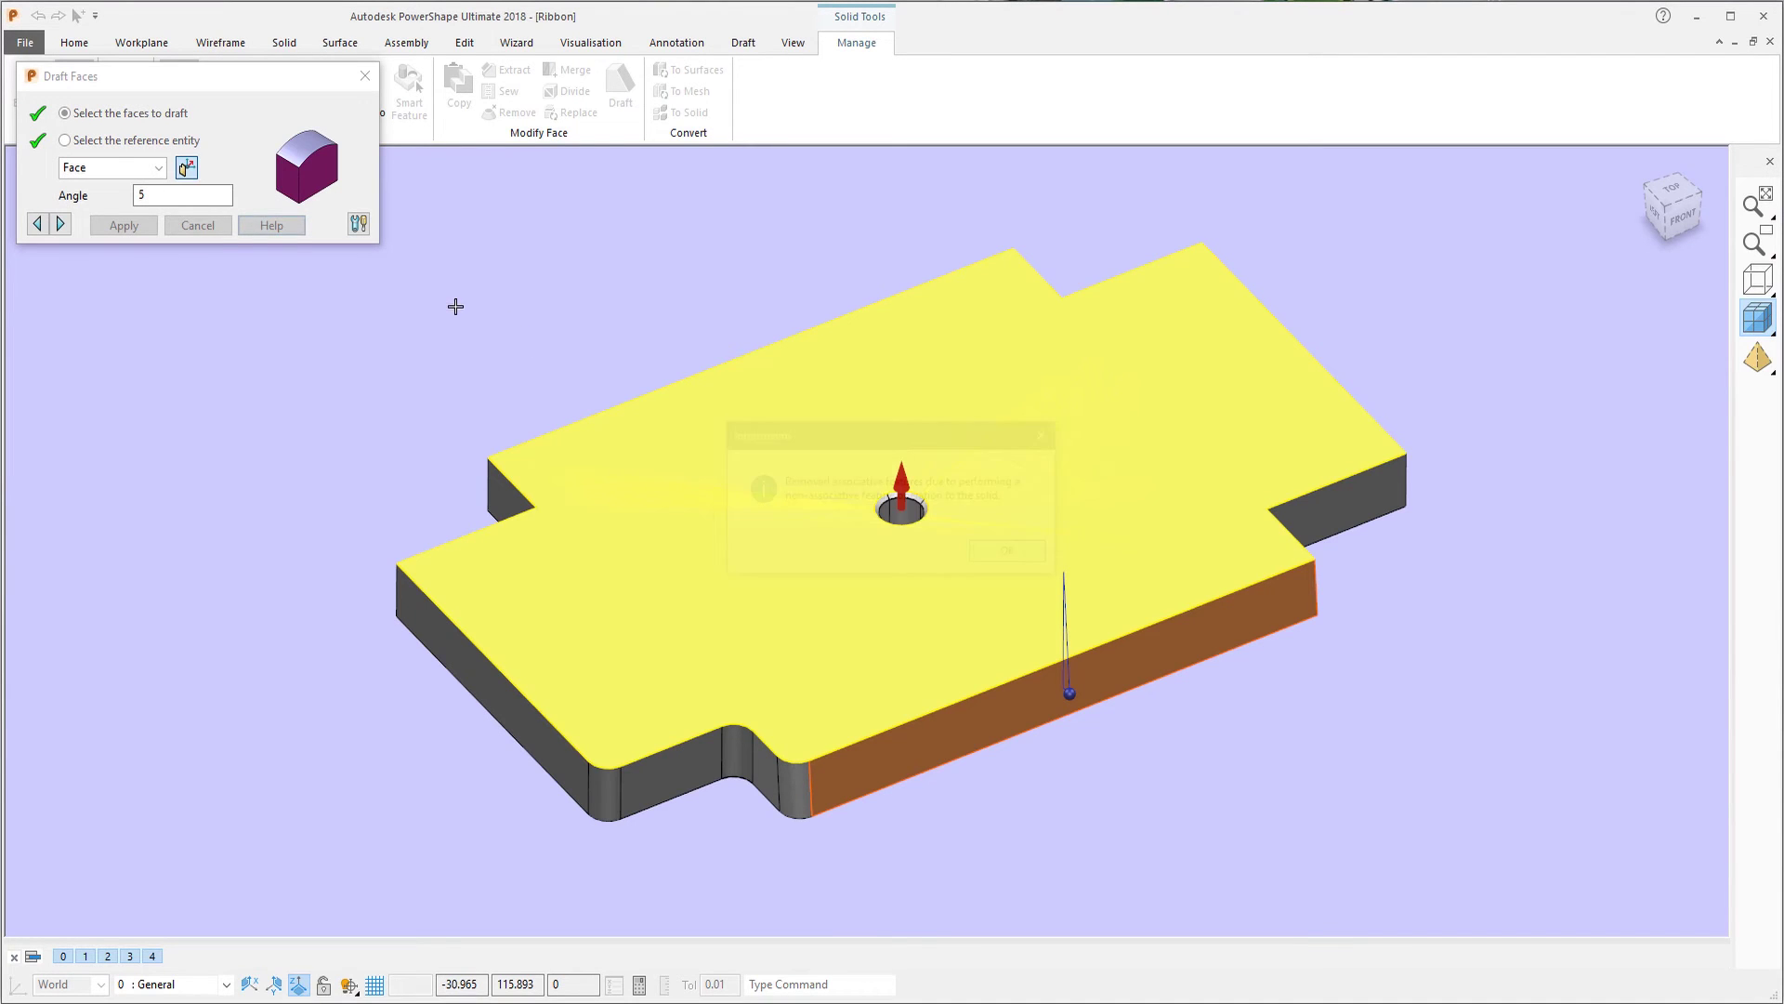
{"action": "left_click", "coordinate": [198, 225]}
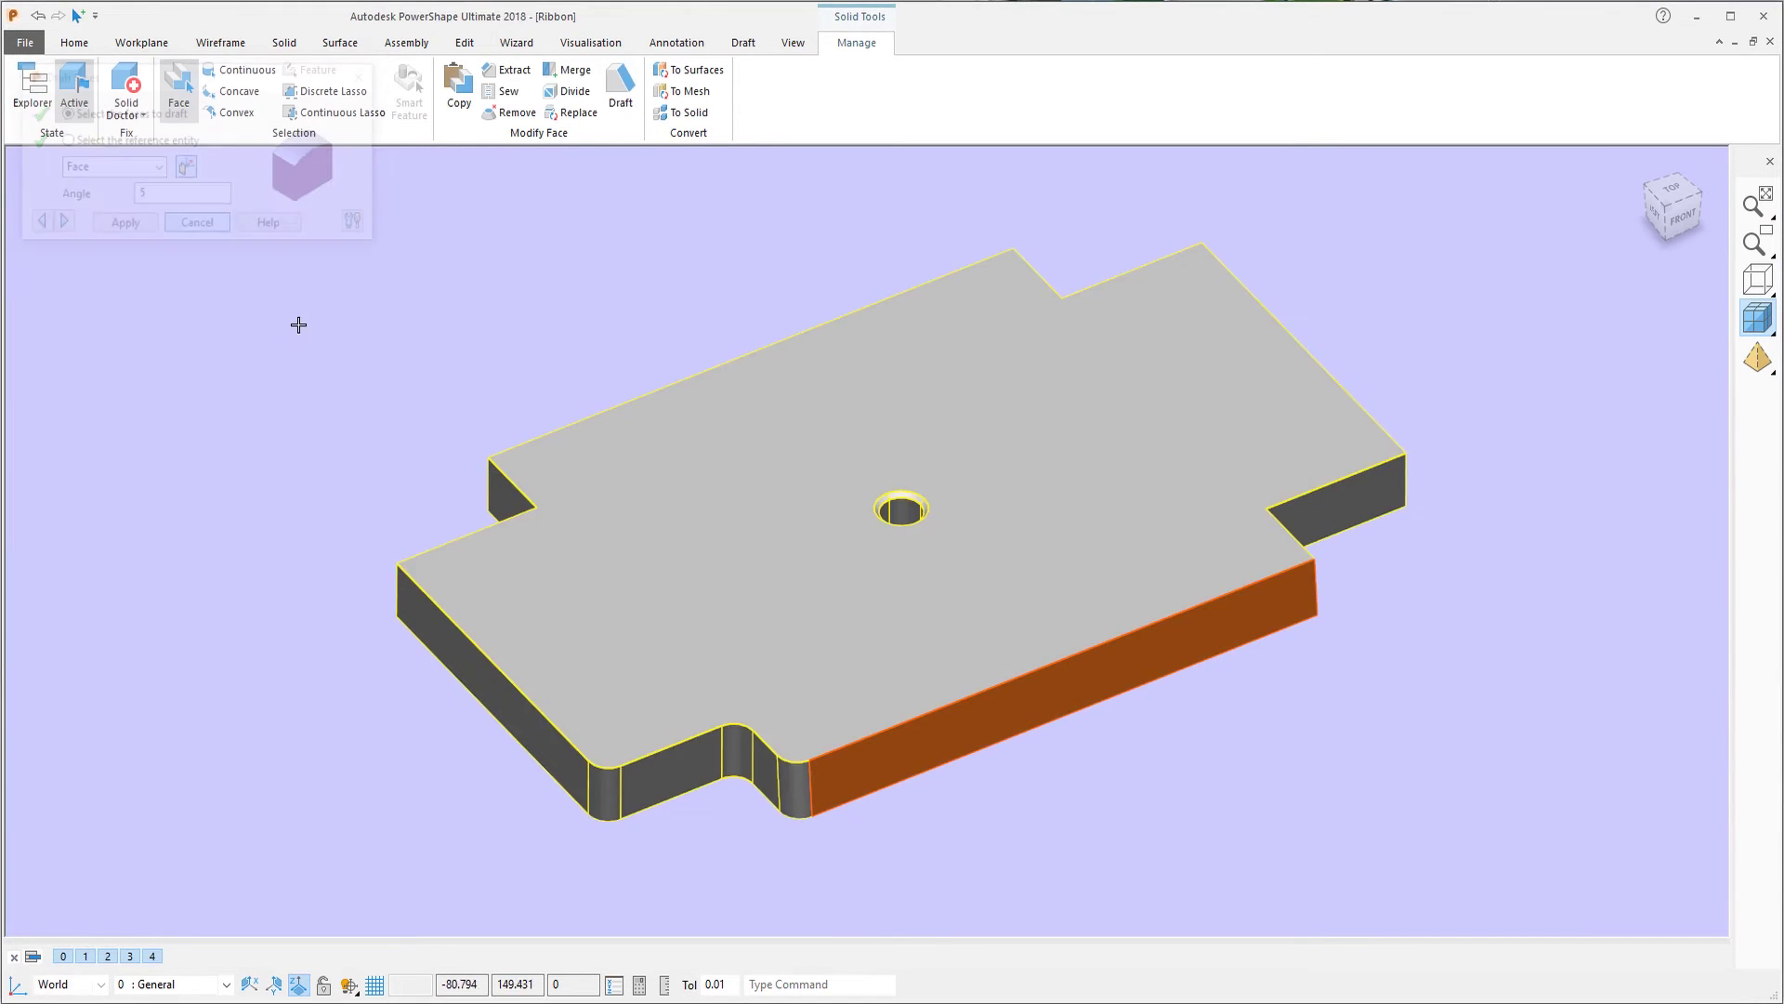
{"action": "left_click", "coordinate": [444, 410]}
Step: Undo back to the square surface, zoom in, and select its square outline curve
{"action": "key", "text": "ctrl+z"}
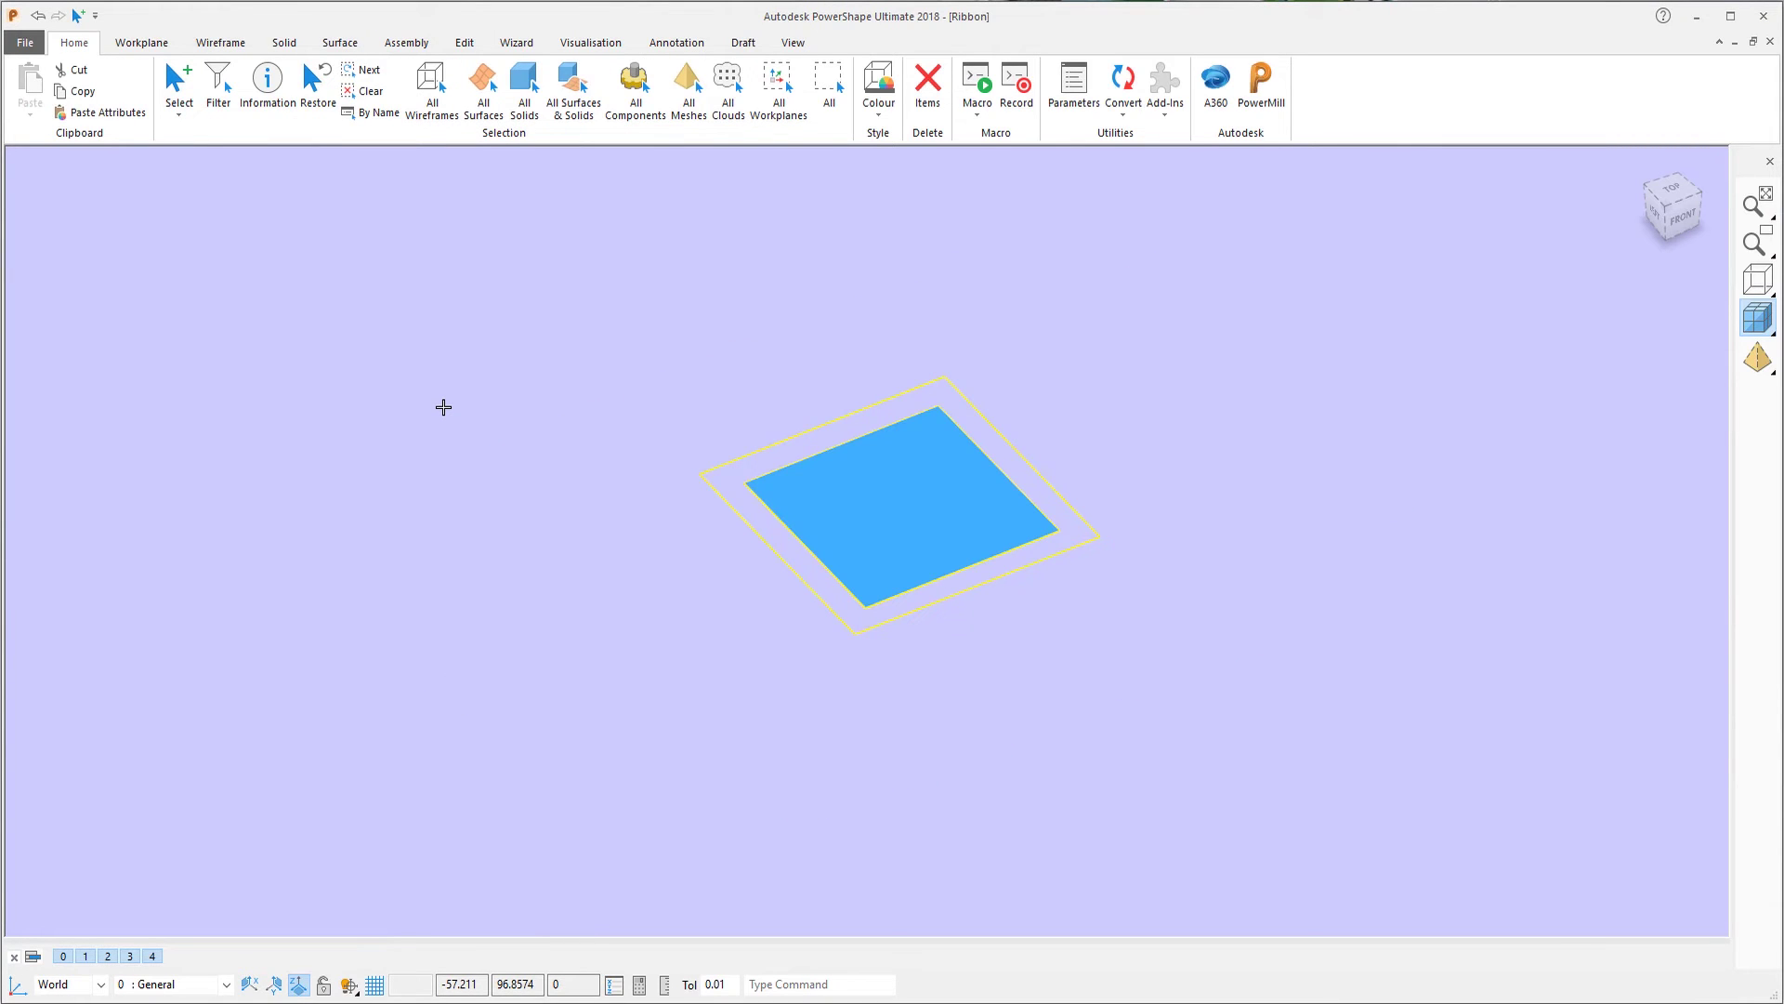
{"action": "middle_click_drag", "start_coordinate": [916, 446], "coordinate": [1288, 526]}
{"action": "scroll", "coordinate": [1288, 526], "scroll_direction": "up", "scroll_amount": 1}
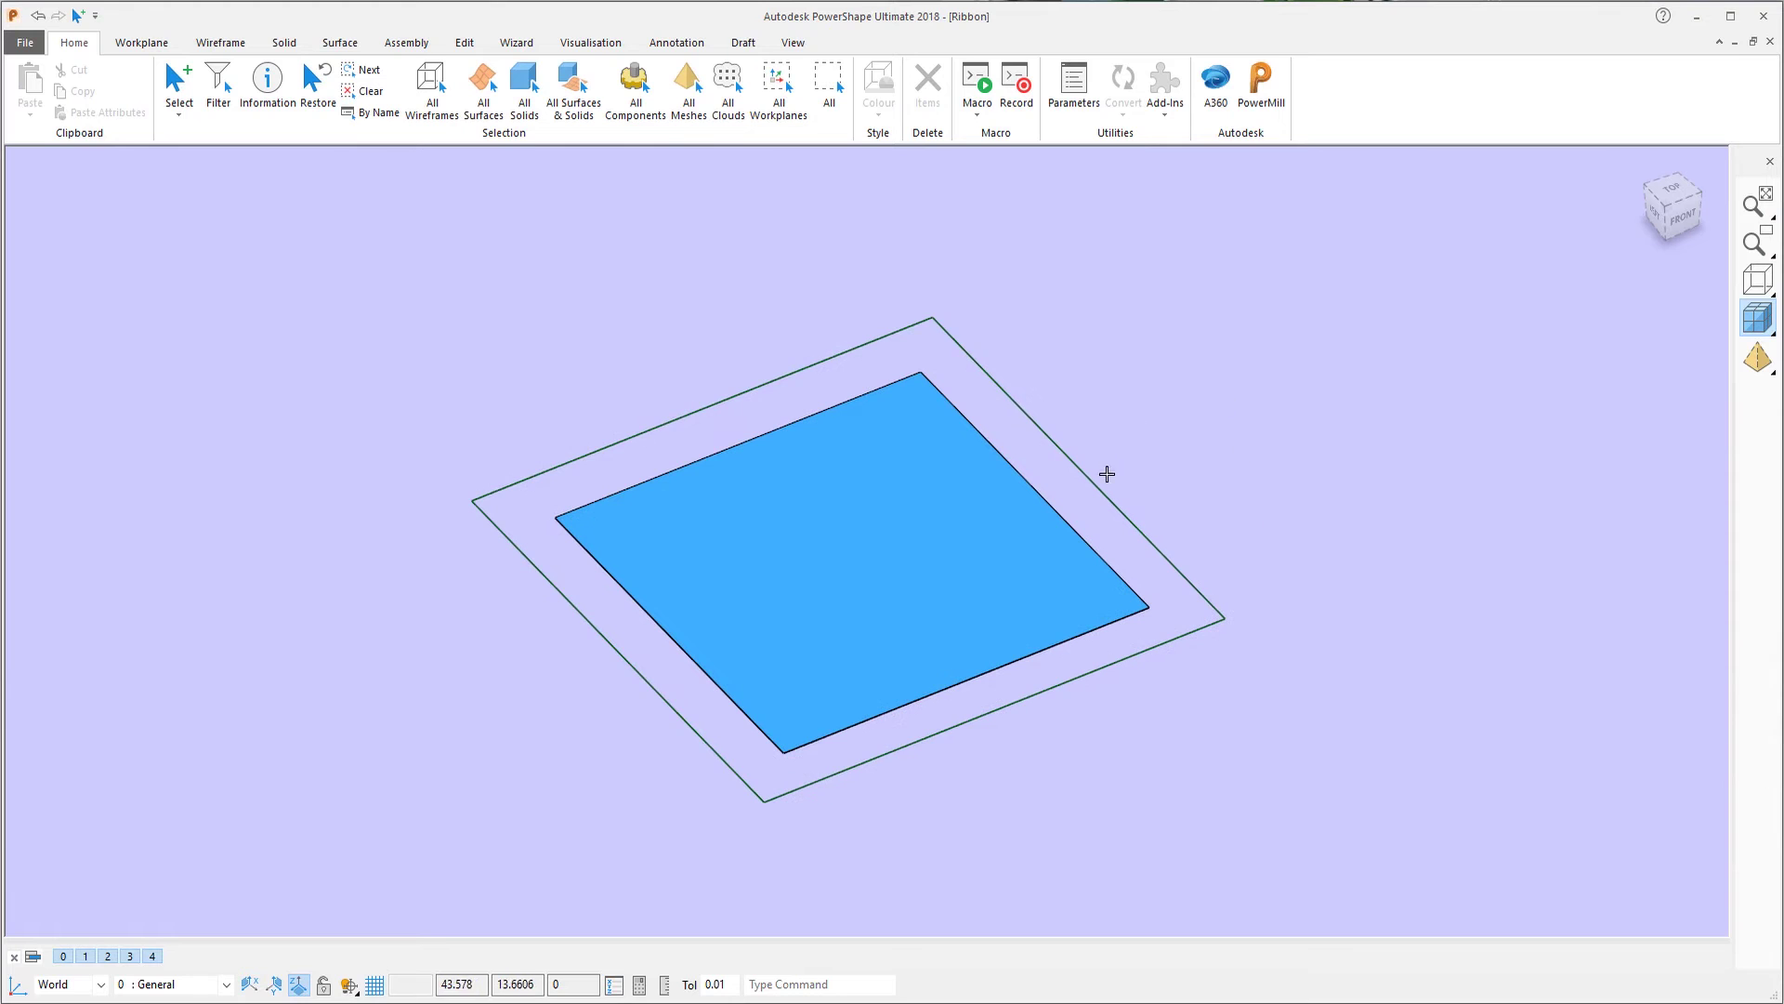
{"action": "left_click", "coordinate": [1100, 494]}
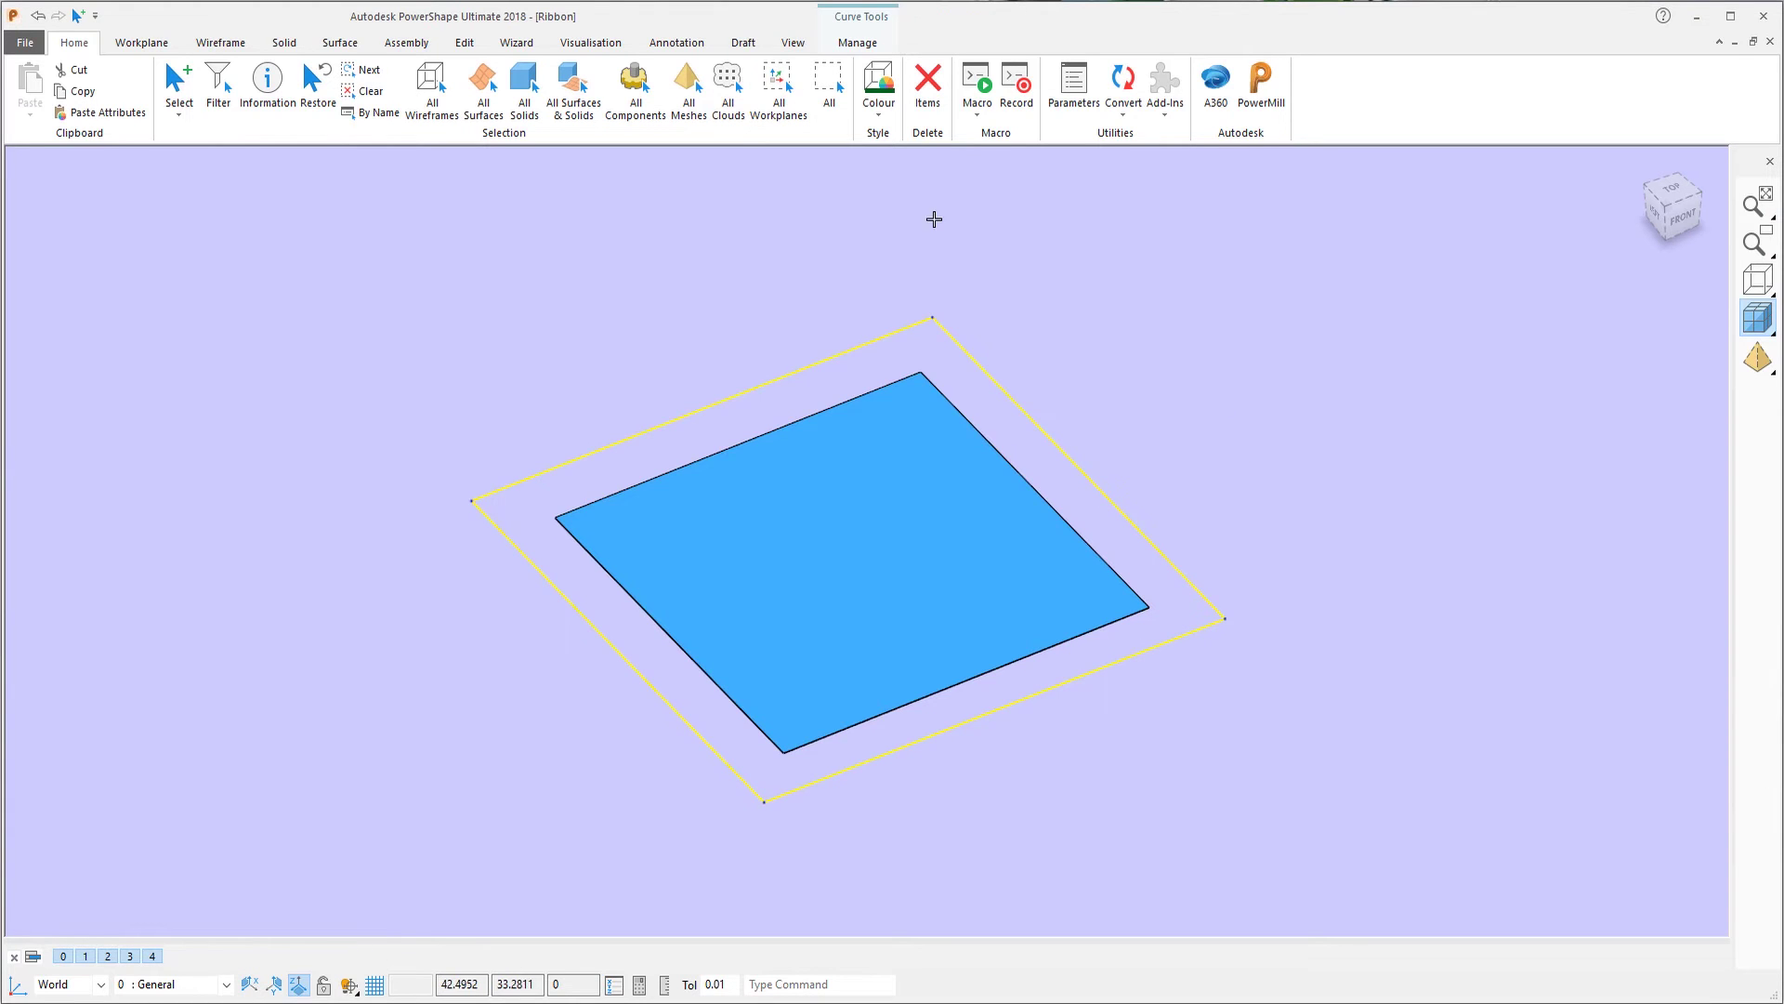
Step: Set the outline curve's tangents to Free, smoothing it into a rounded closed curve
{"action": "left_click", "coordinate": [860, 44]}
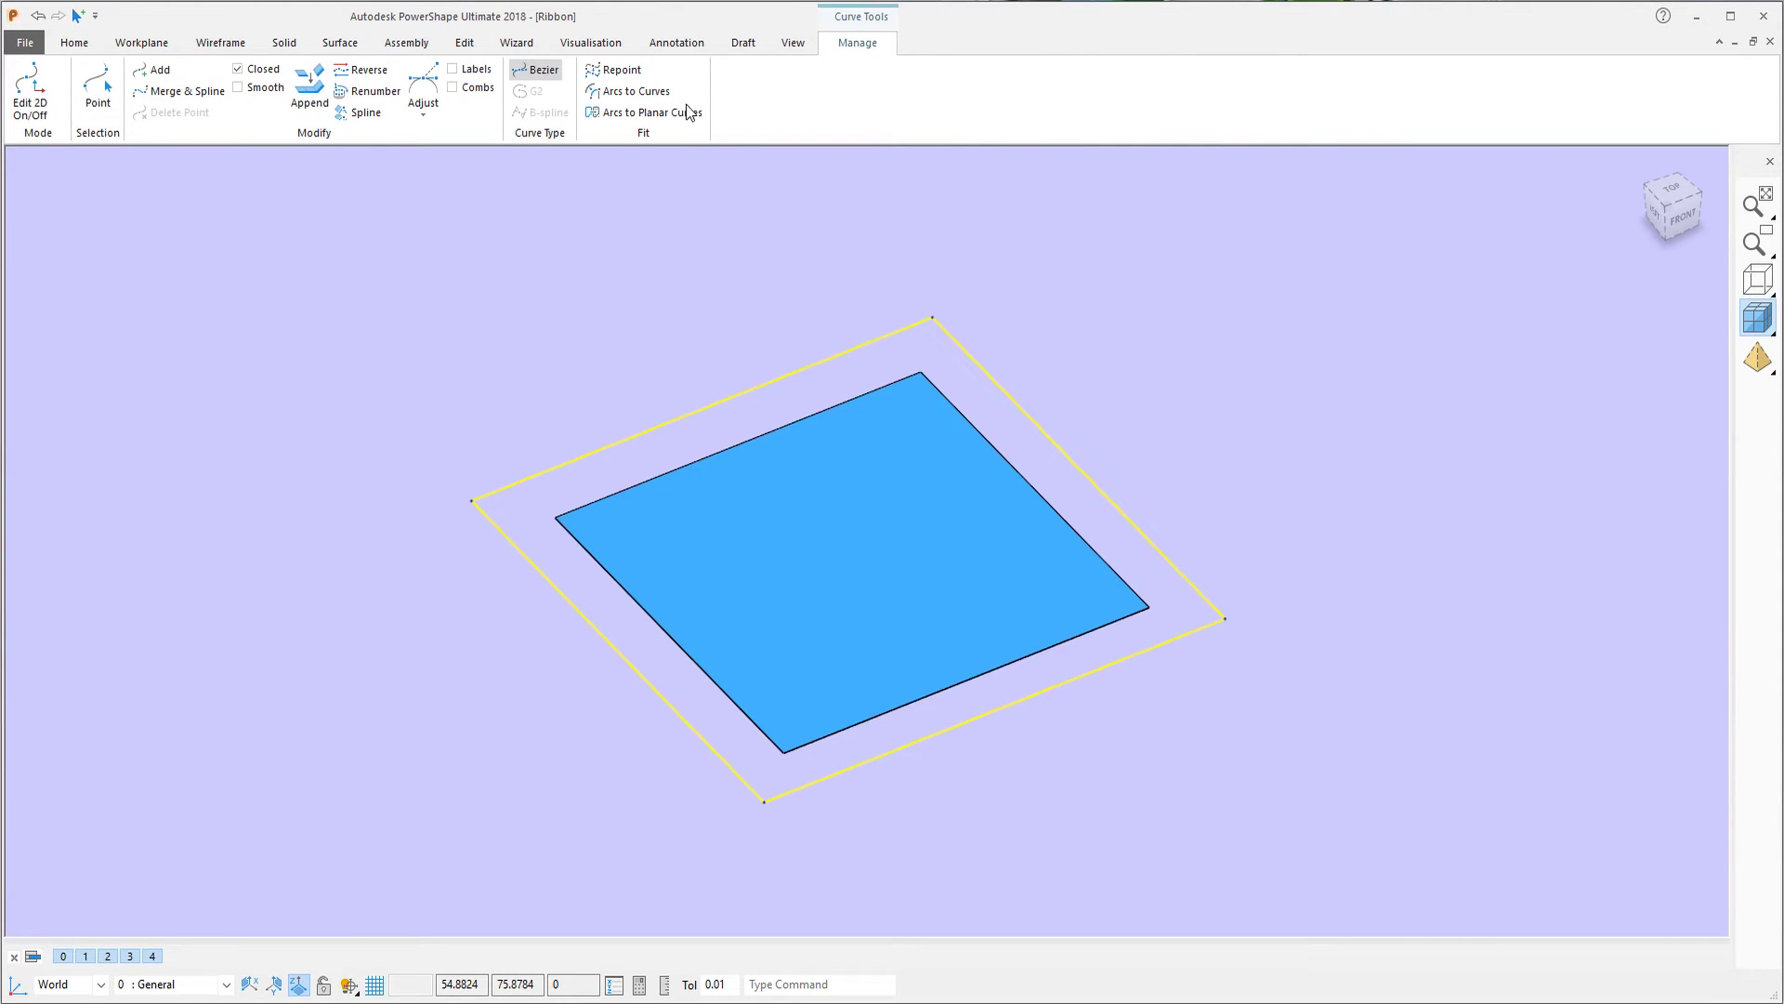
{"action": "left_click", "coordinate": [422, 112]}
{"action": "left_click", "coordinate": [447, 153]}
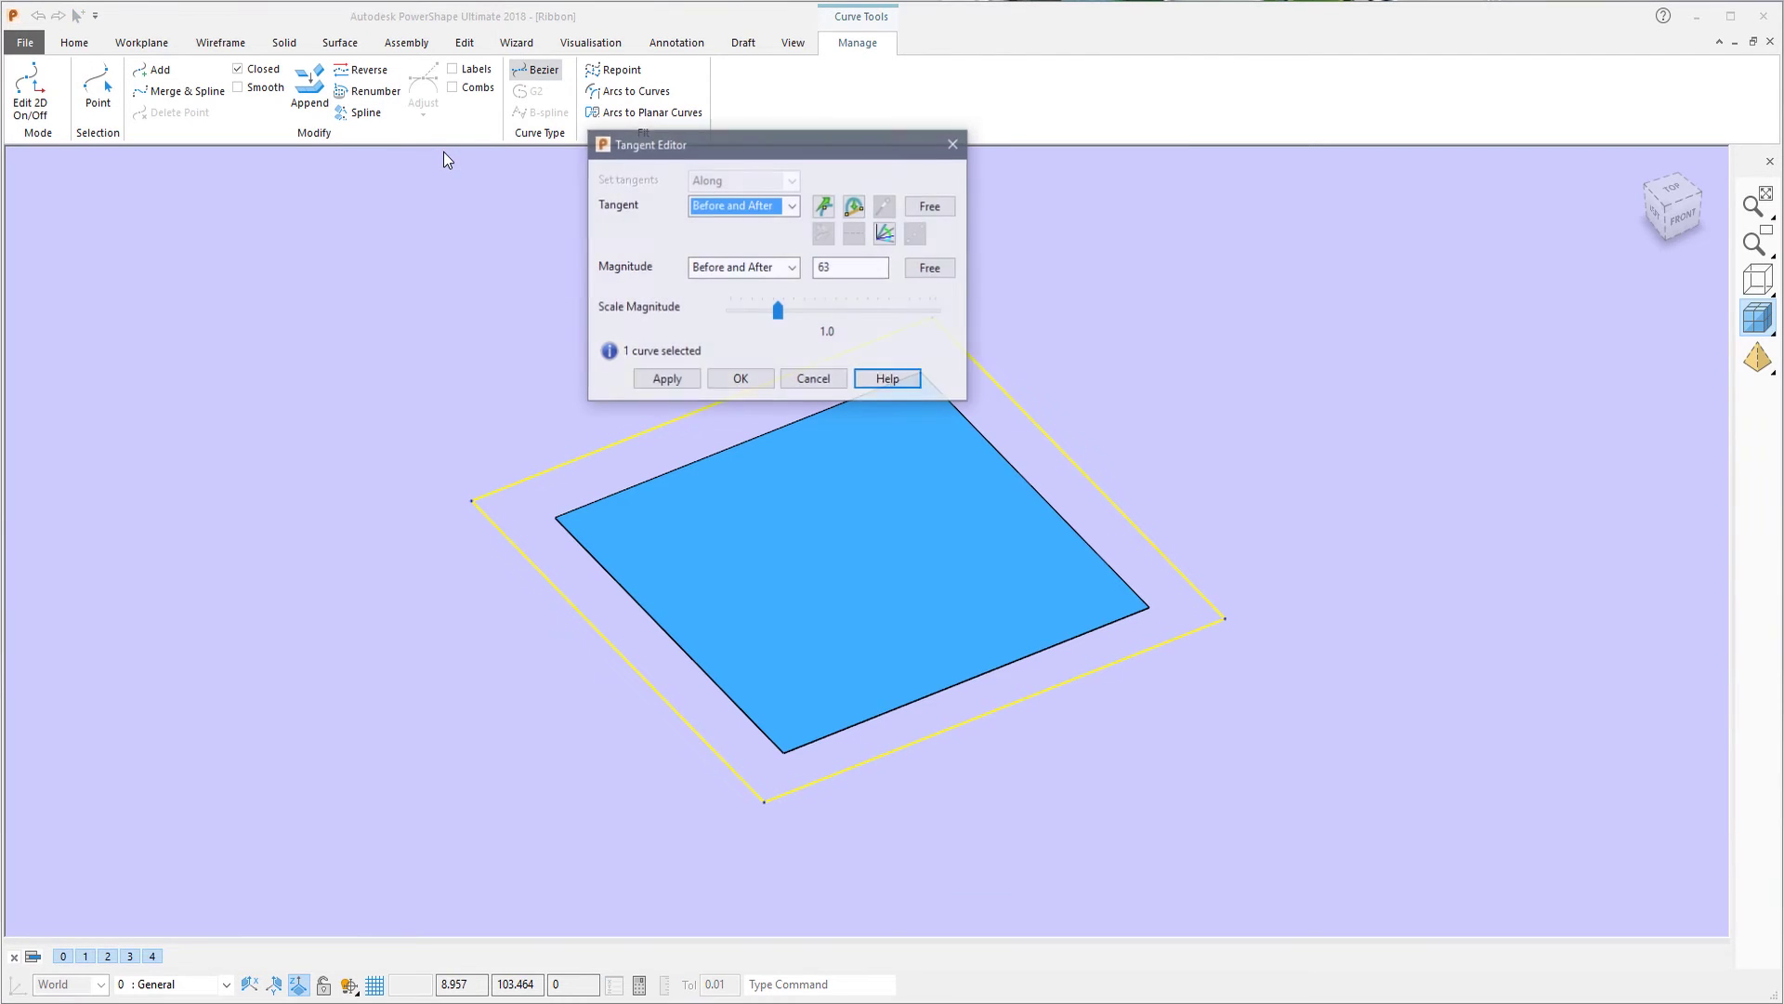
{"action": "left_click", "coordinate": [932, 207]}
{"action": "left_click", "coordinate": [741, 380]}
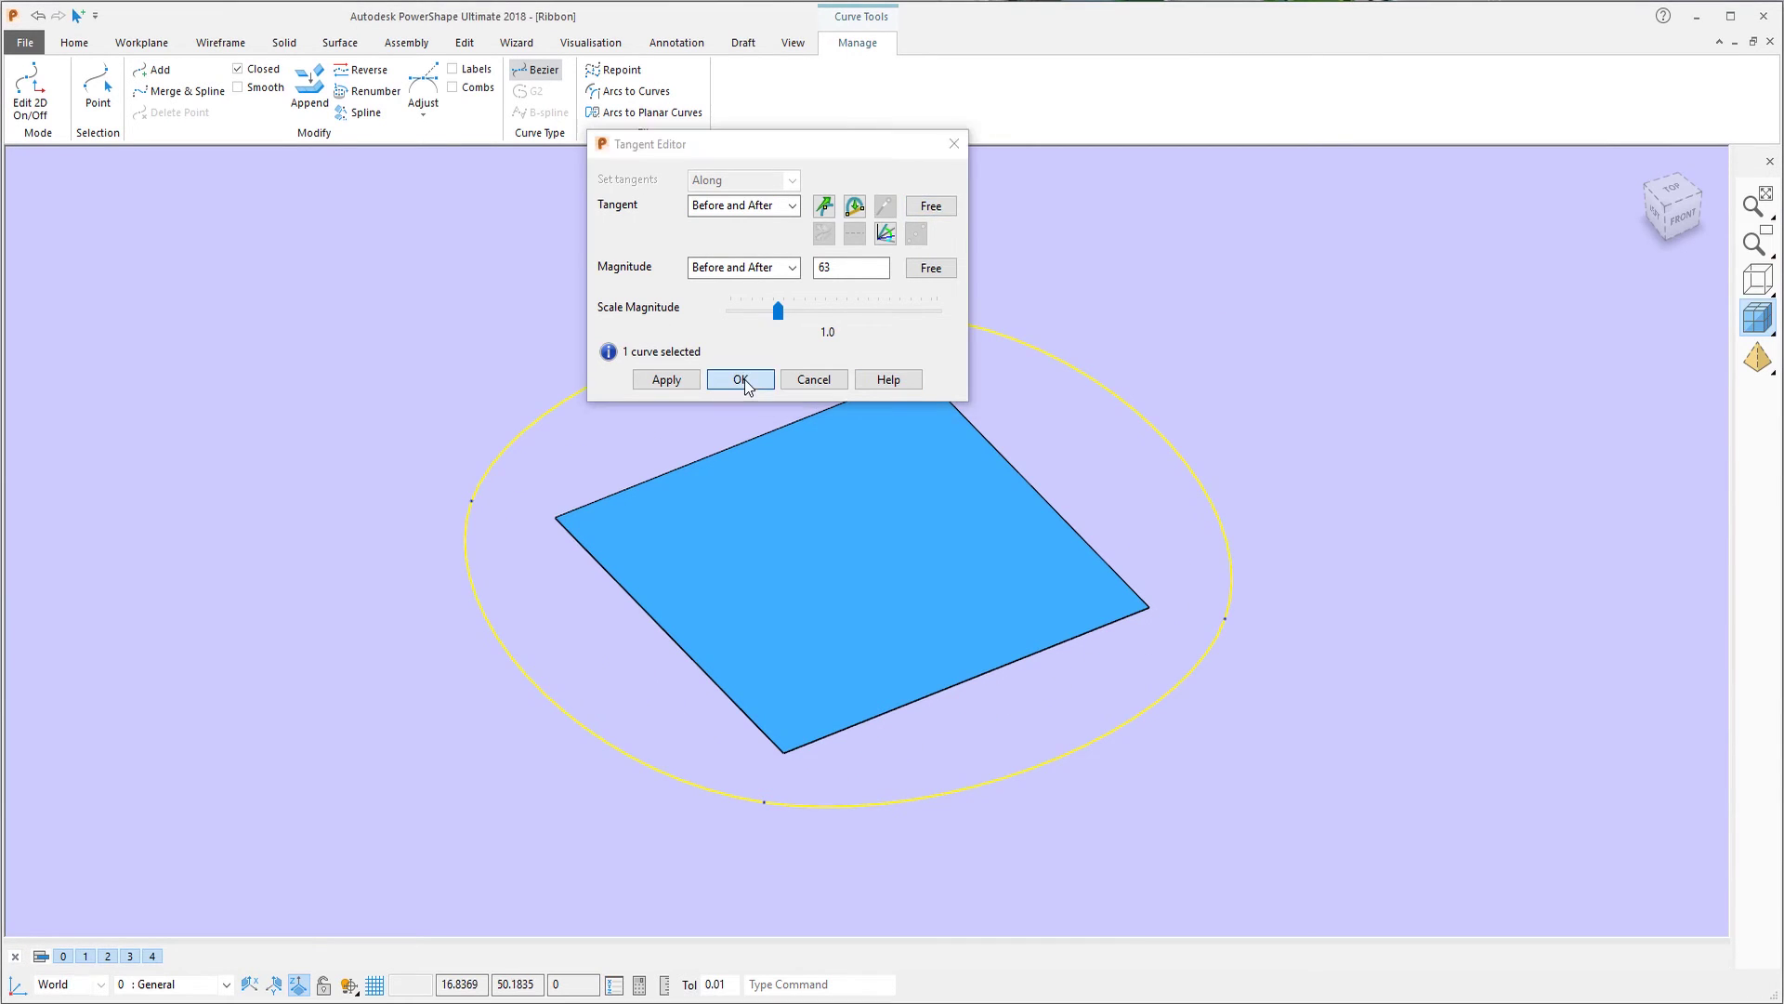
{"action": "left_click", "coordinate": [872, 450]}
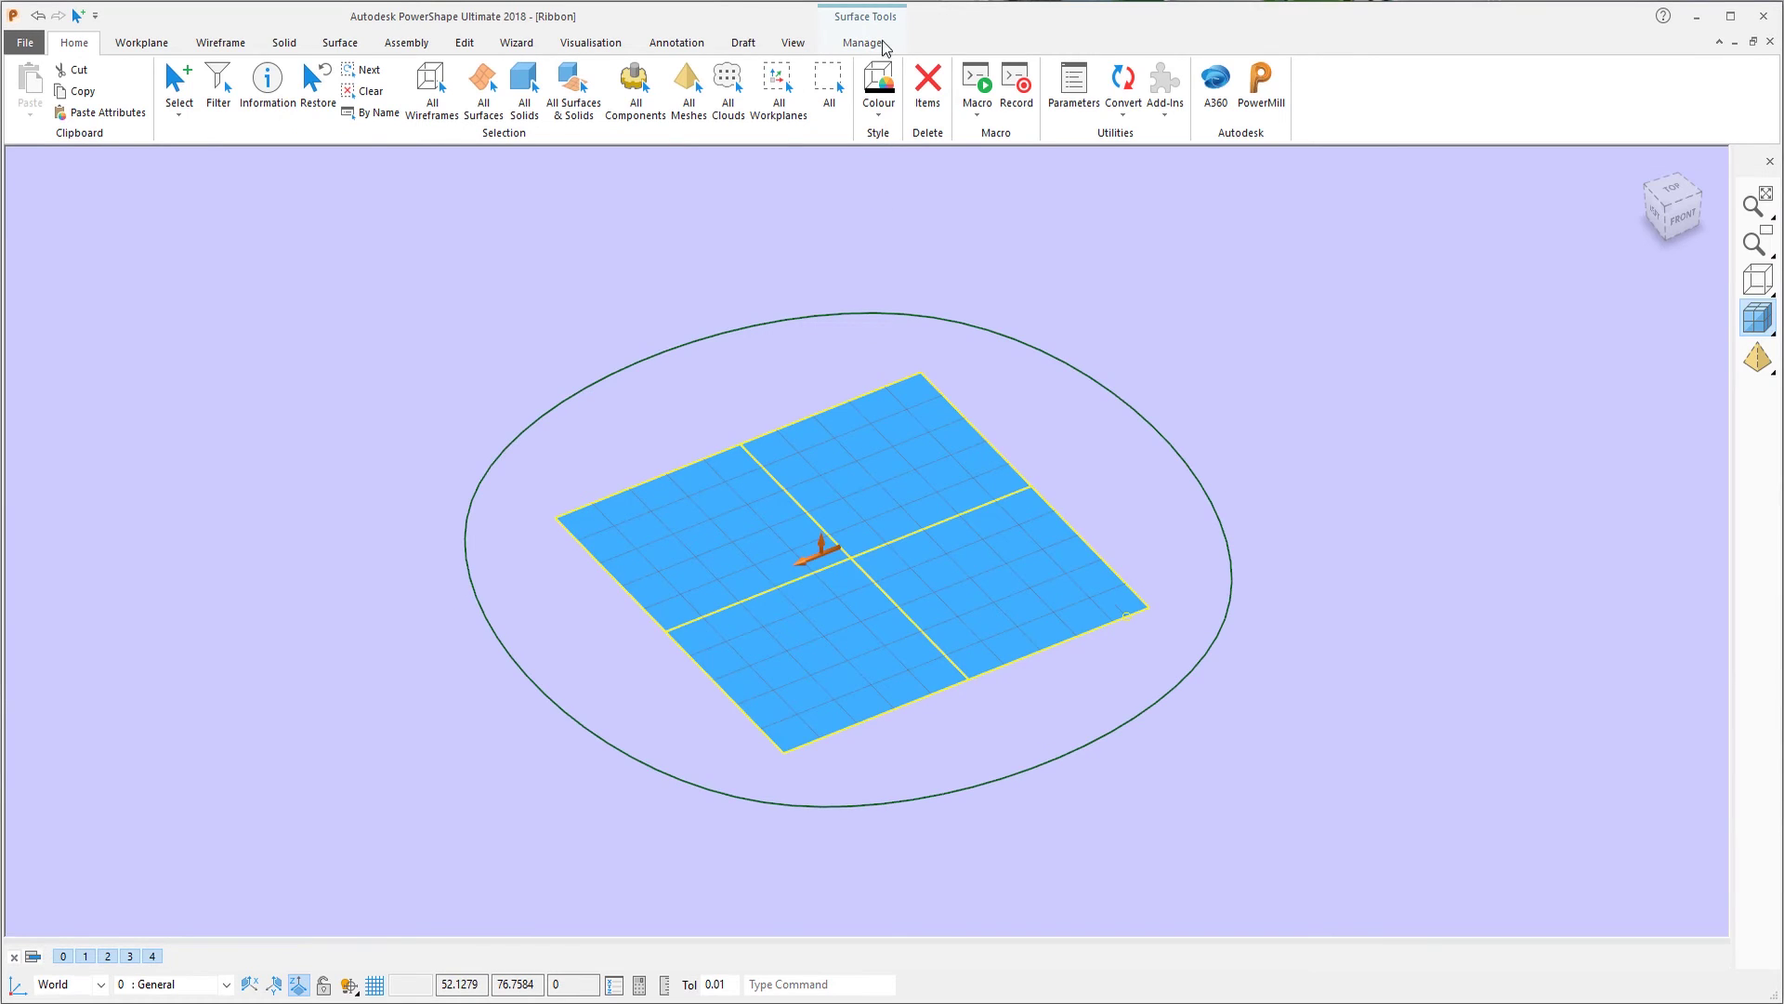
Step: Break the blue surface into four patches along its two internal curves
{"action": "left_click", "coordinate": [863, 43]}
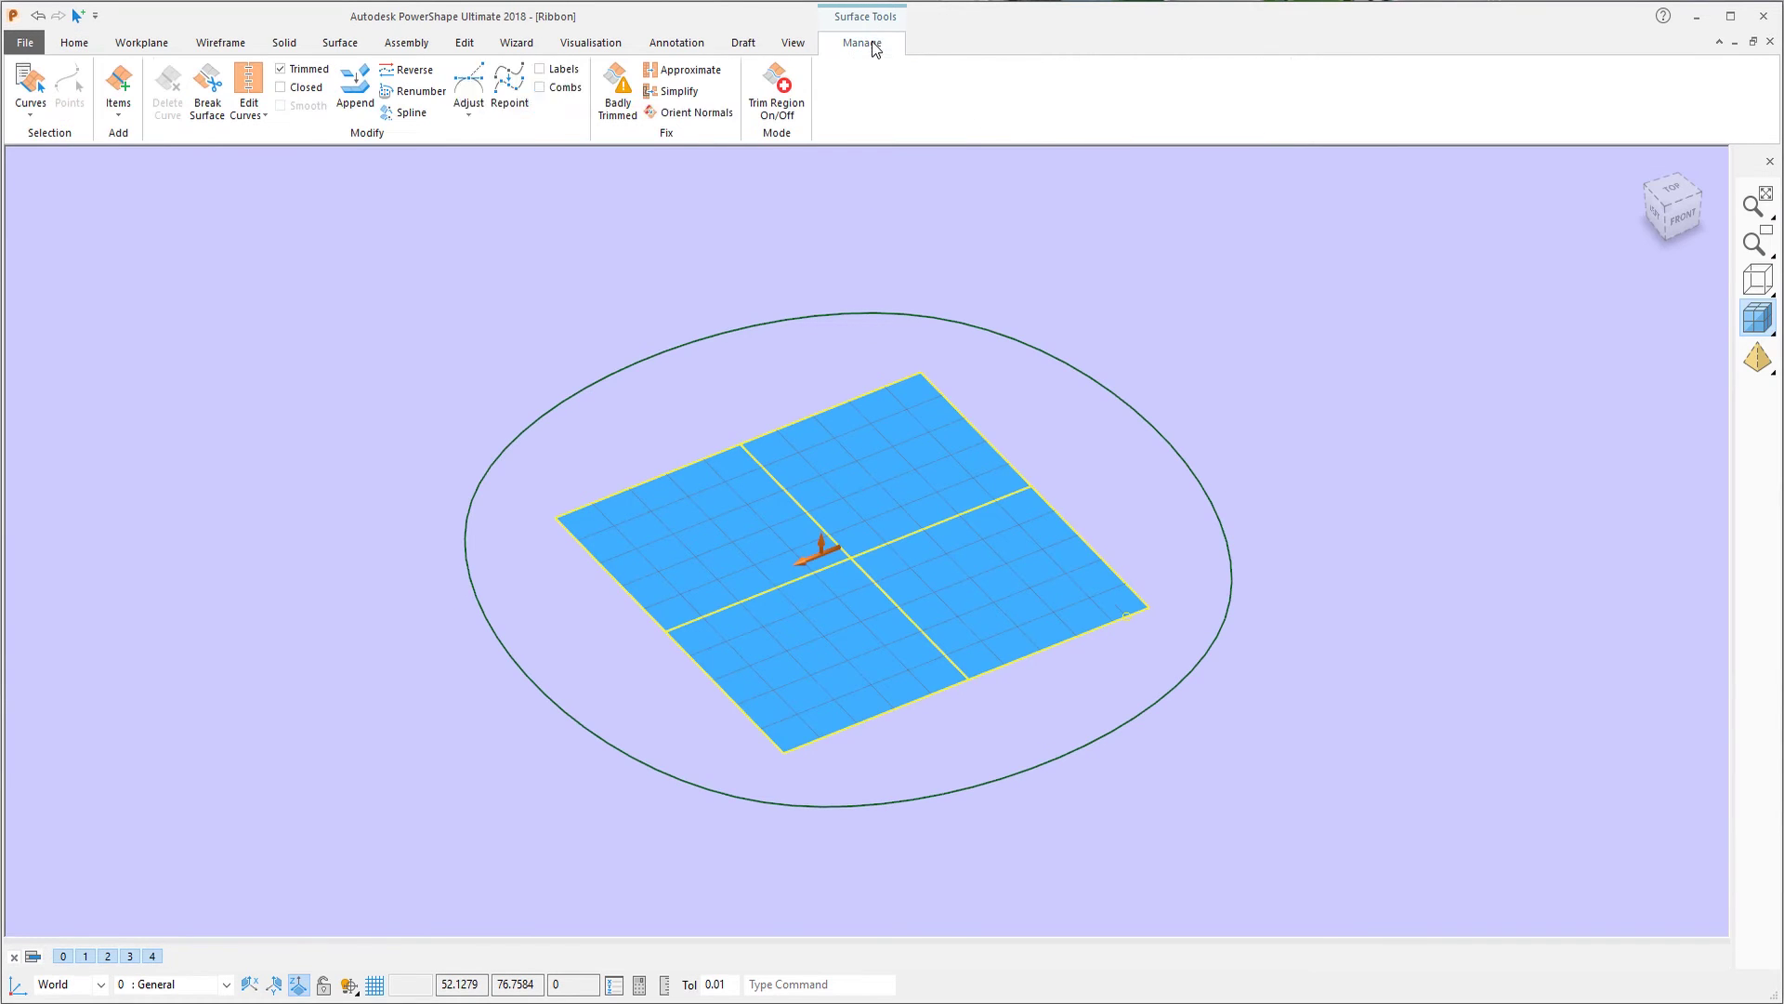
{"action": "left_click", "coordinate": [790, 487]}
{"action": "left_click", "coordinate": [956, 516], "text": "shift"}
{"action": "left_click", "coordinate": [217, 90]}
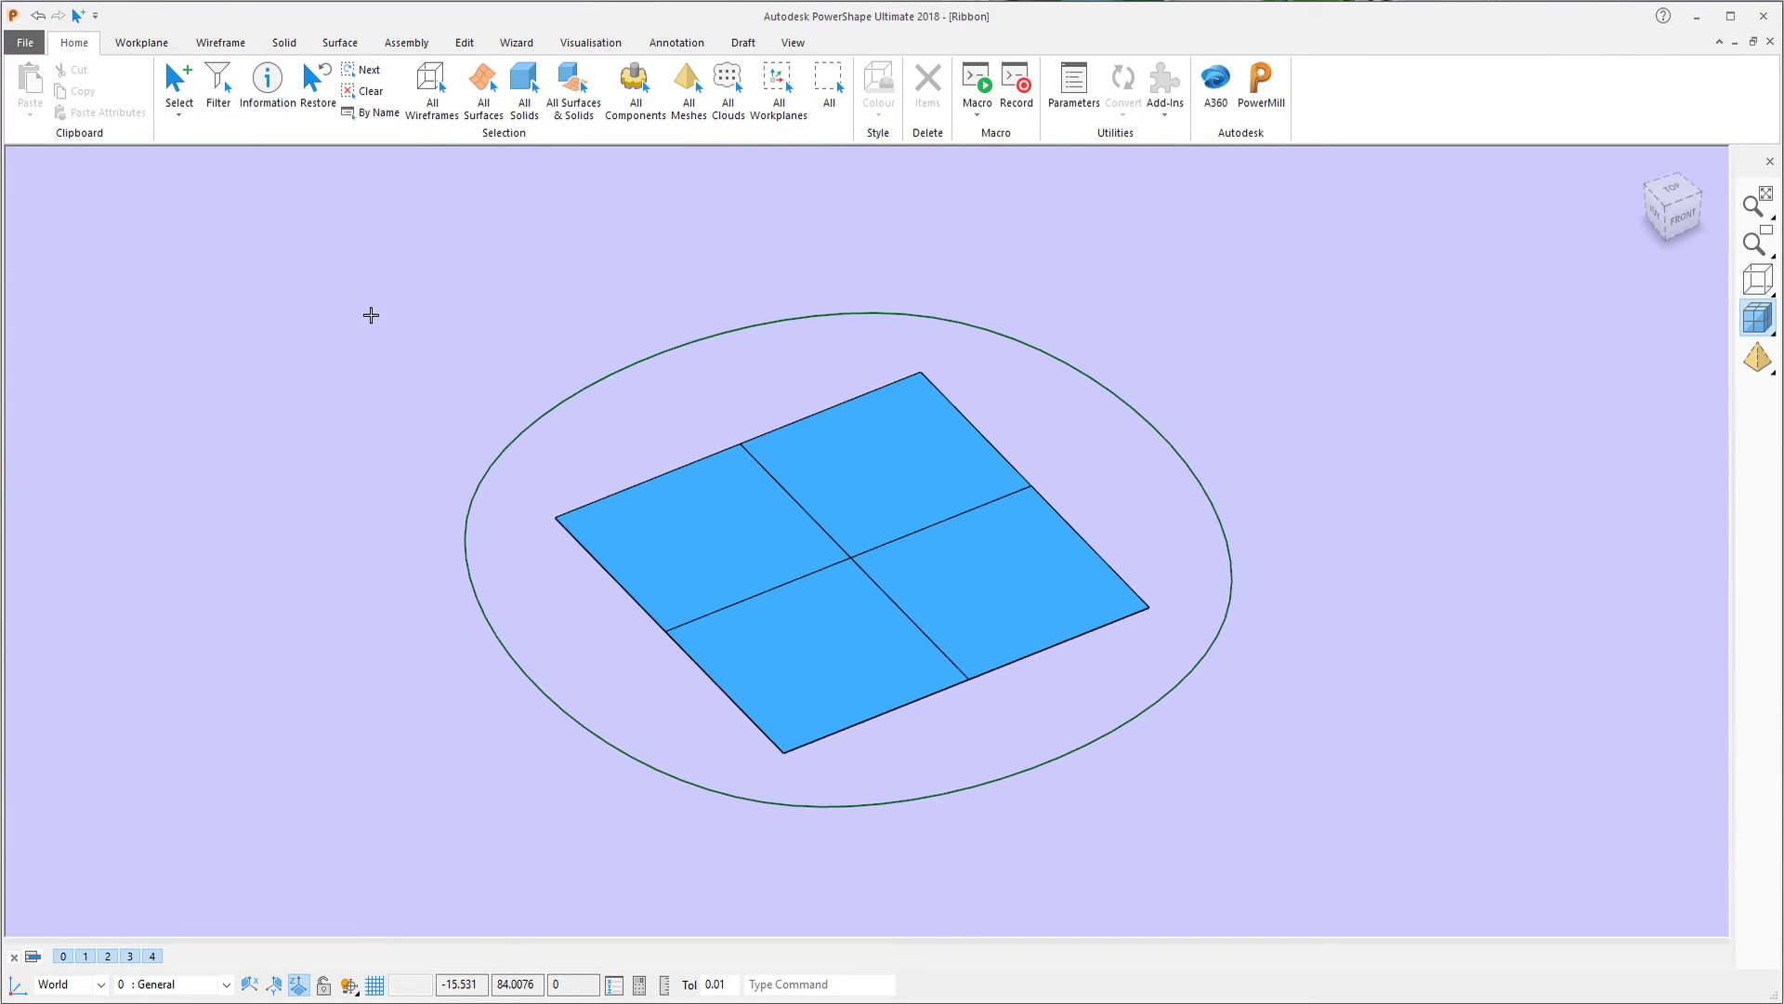
Step: Open the rounded curve and the top-left patch for editing to check them
{"action": "left_click", "coordinate": [744, 326]}
{"action": "double_click", "coordinate": [744, 327]}
{"action": "left_click", "coordinate": [636, 233]}
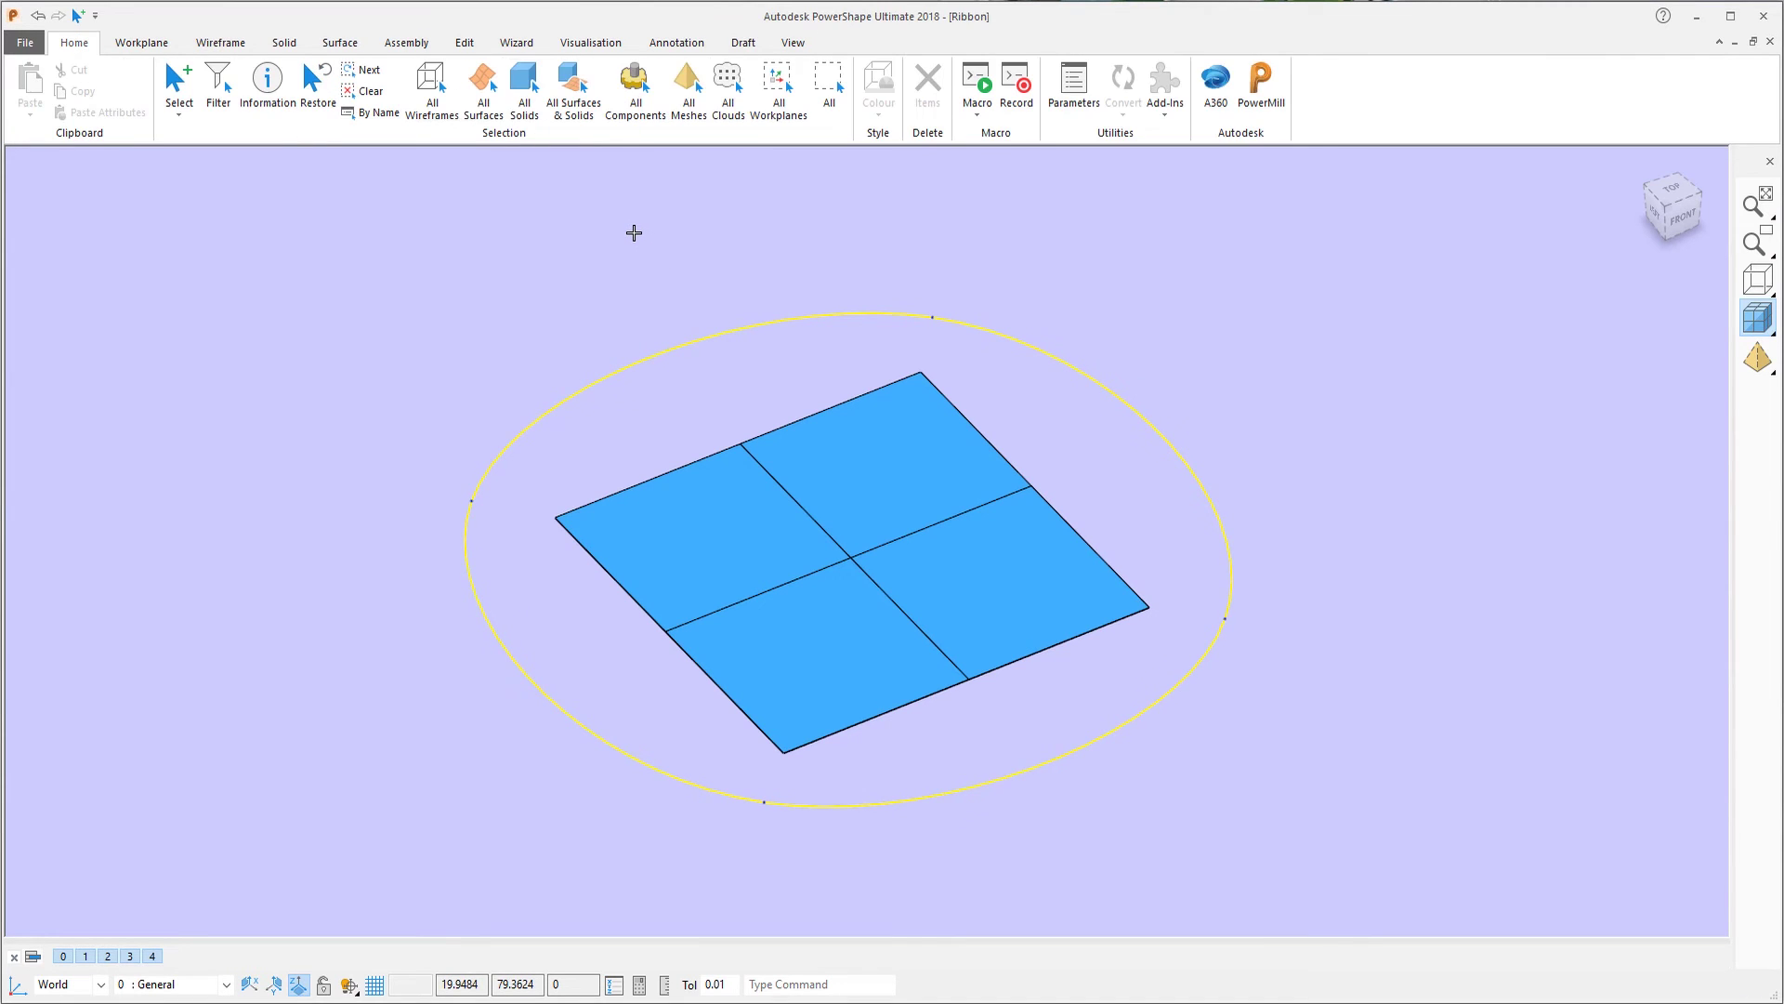
{"action": "double_click", "coordinate": [731, 499]}
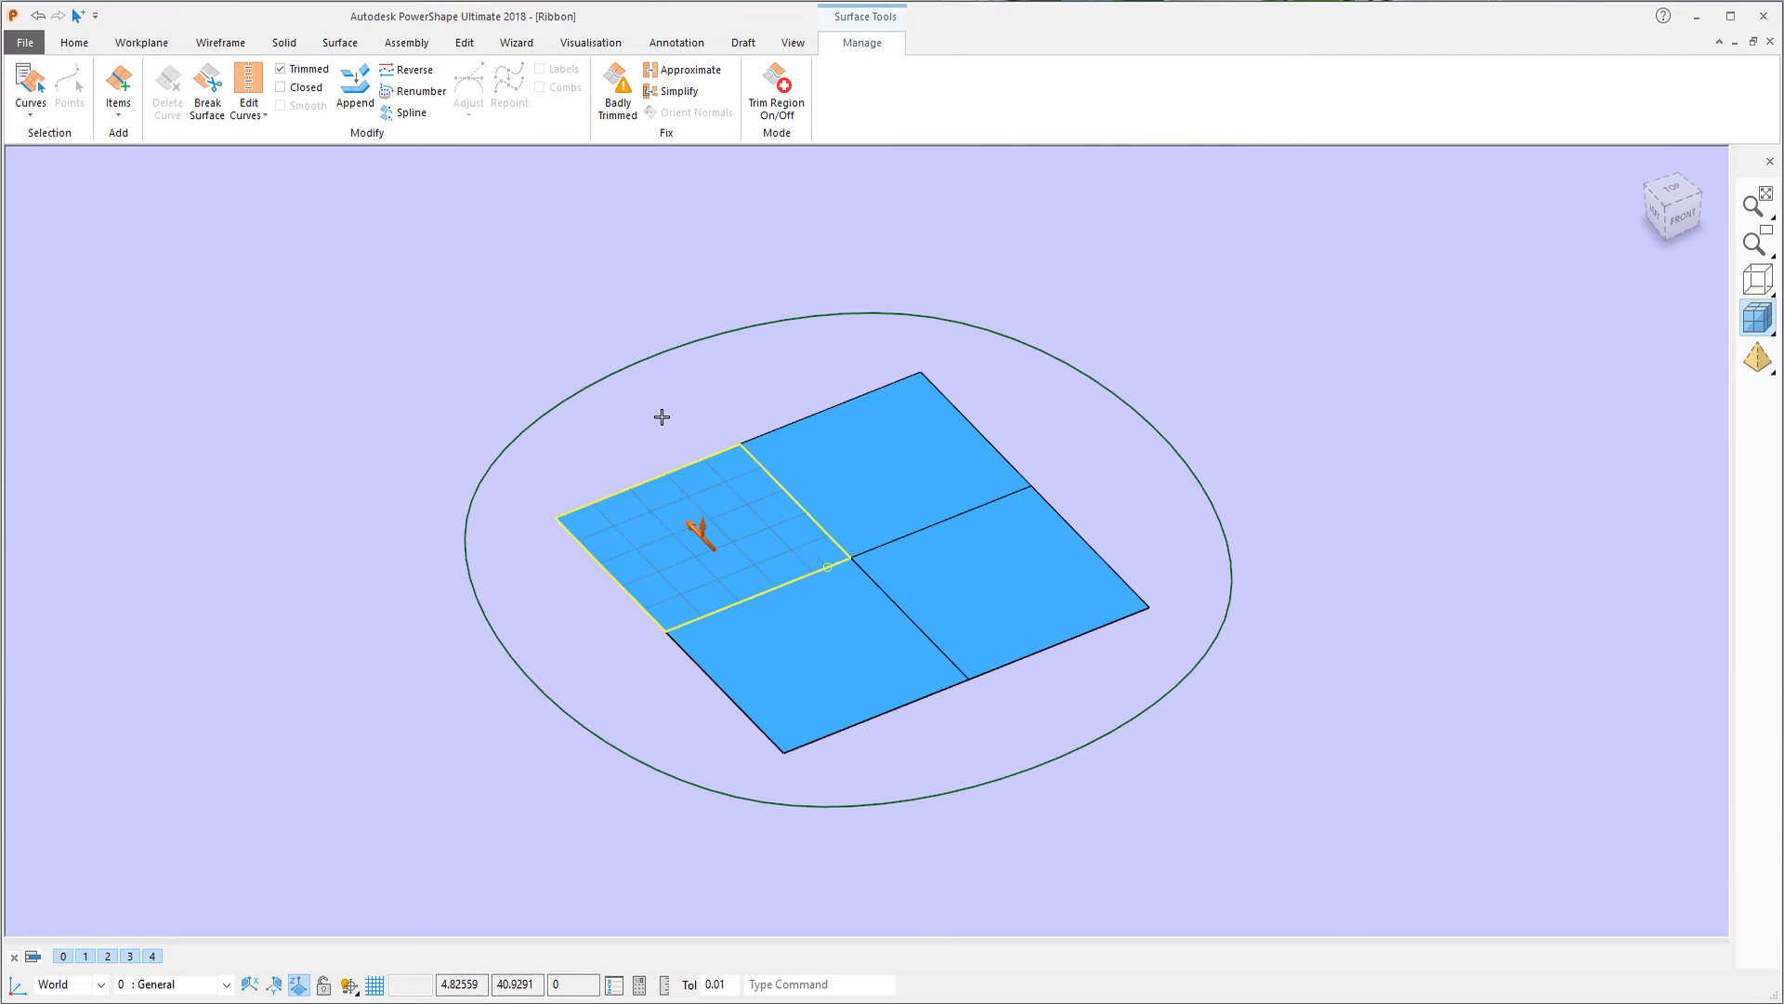
{"action": "left_click", "coordinate": [533, 272]}
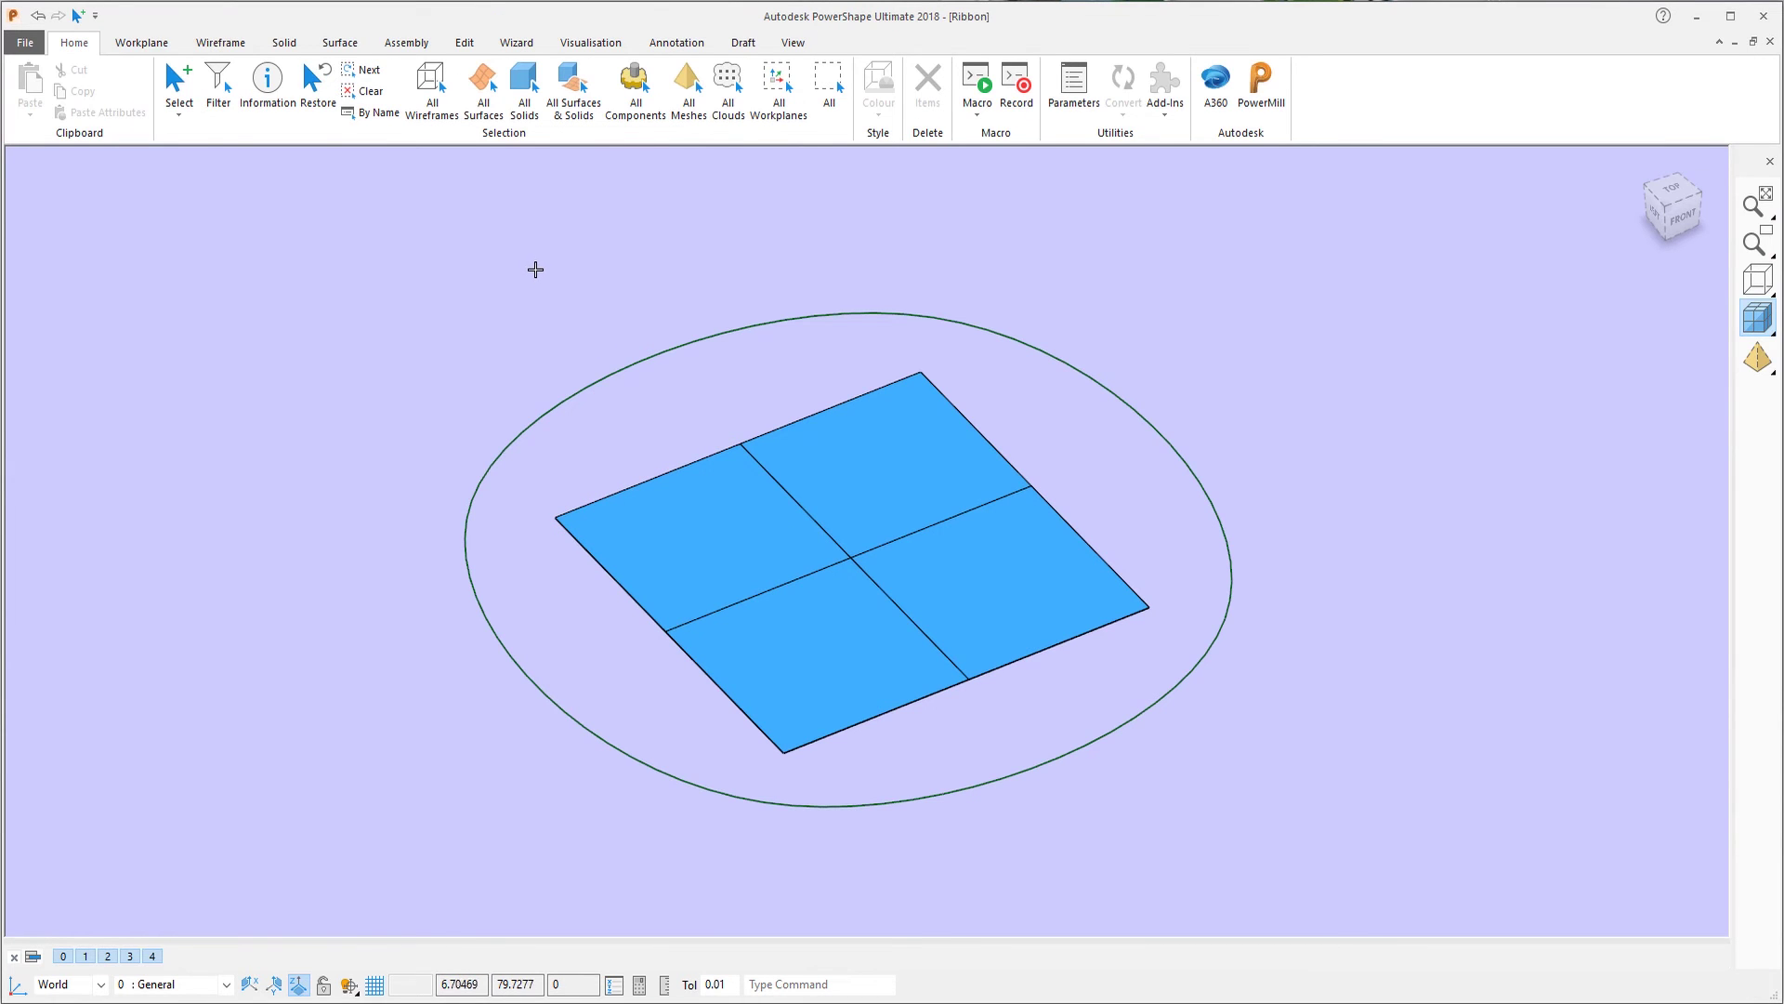
Step: Browse File > Recent, then open Application Options at the Units and Tolerances page
{"action": "left_click", "coordinate": [25, 43]}
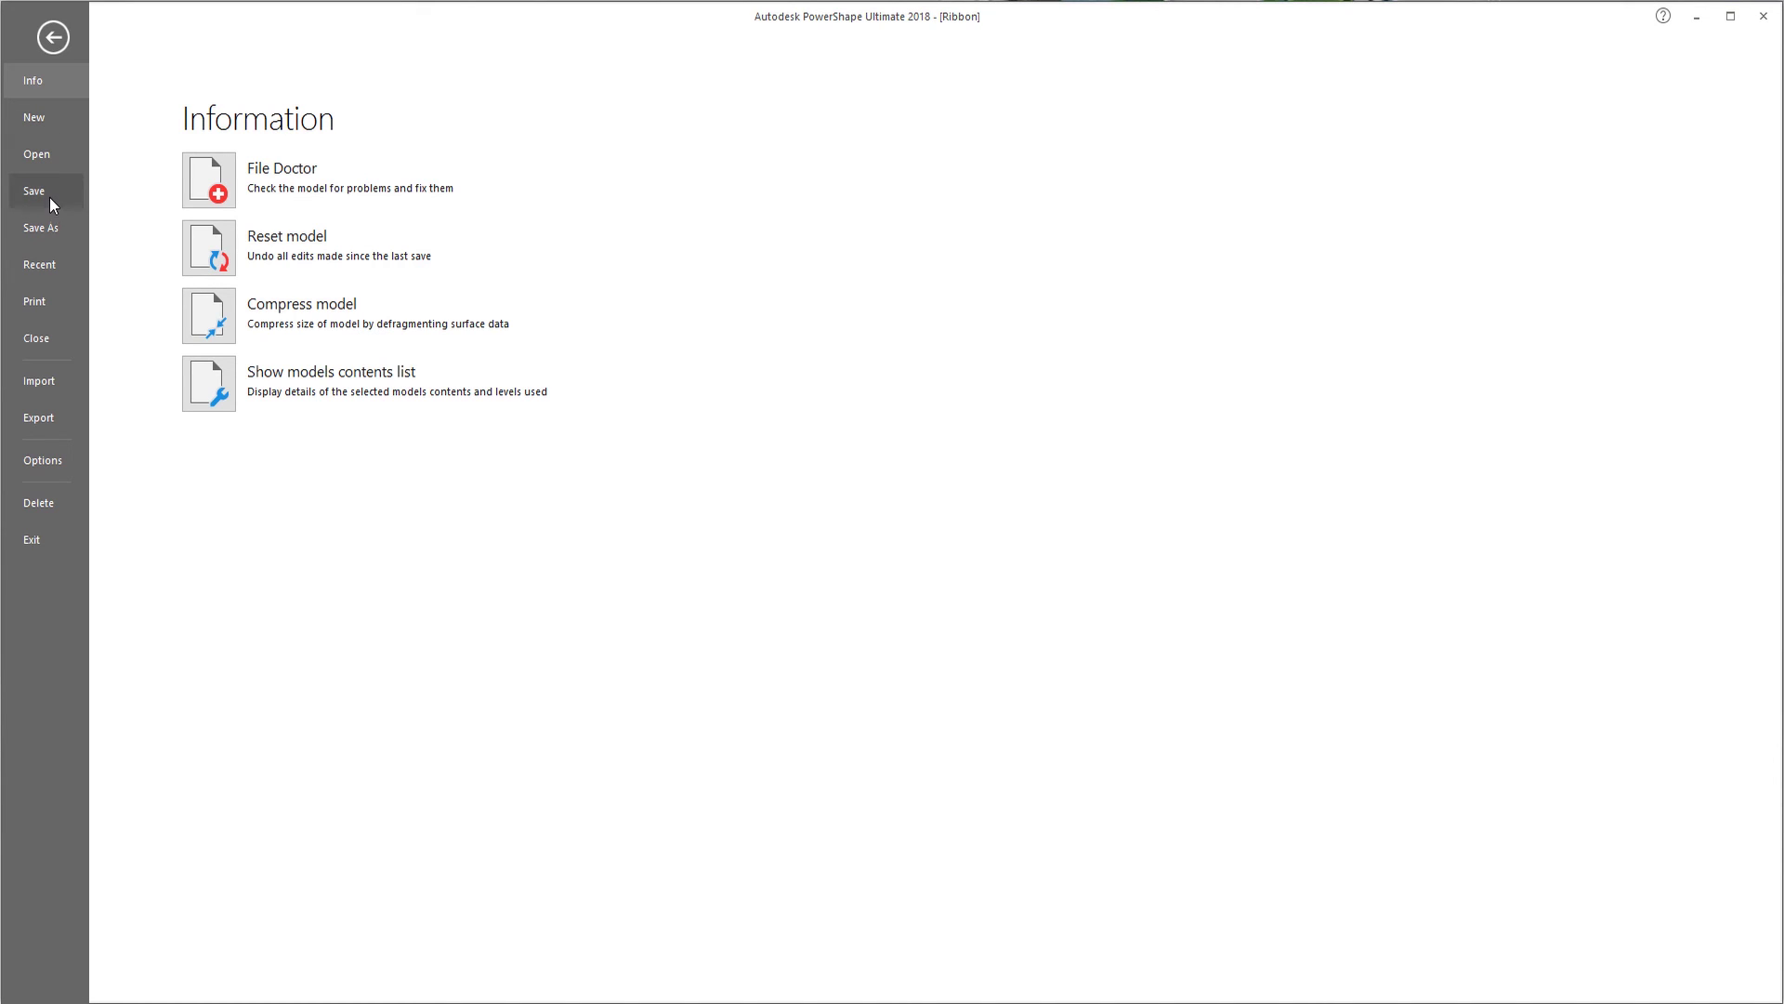
{"action": "left_click", "coordinate": [43, 266]}
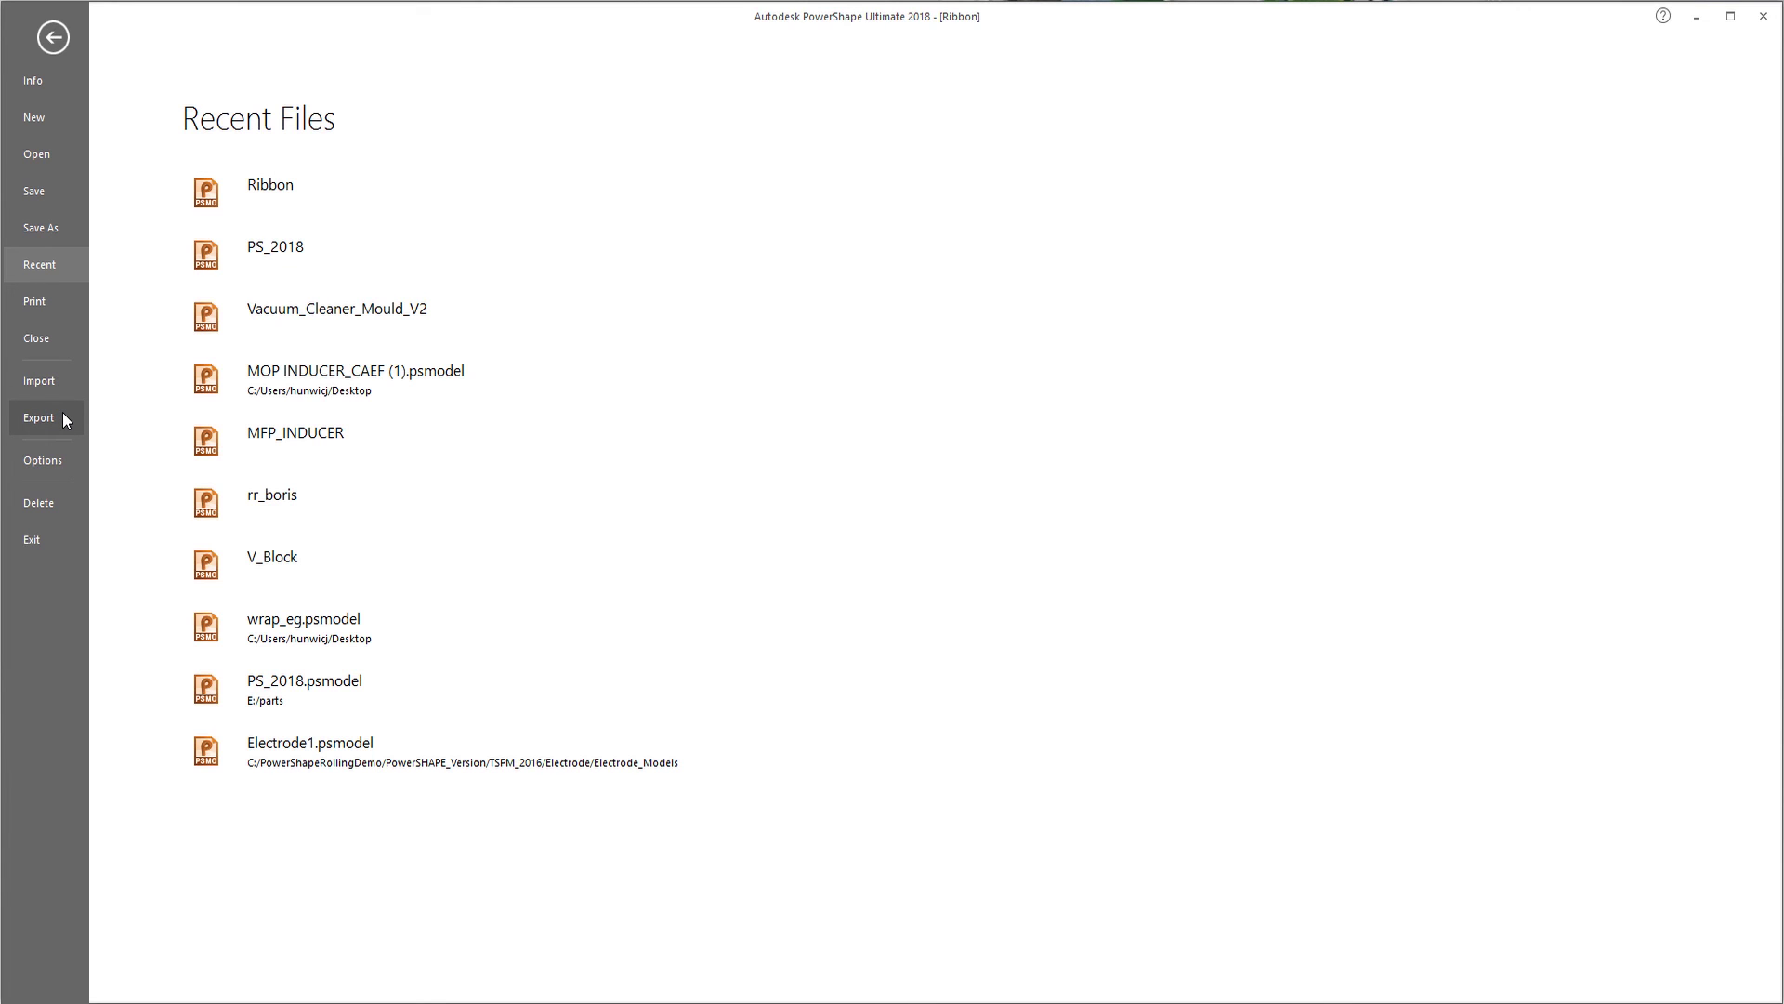
{"action": "left_click", "coordinate": [41, 461]}
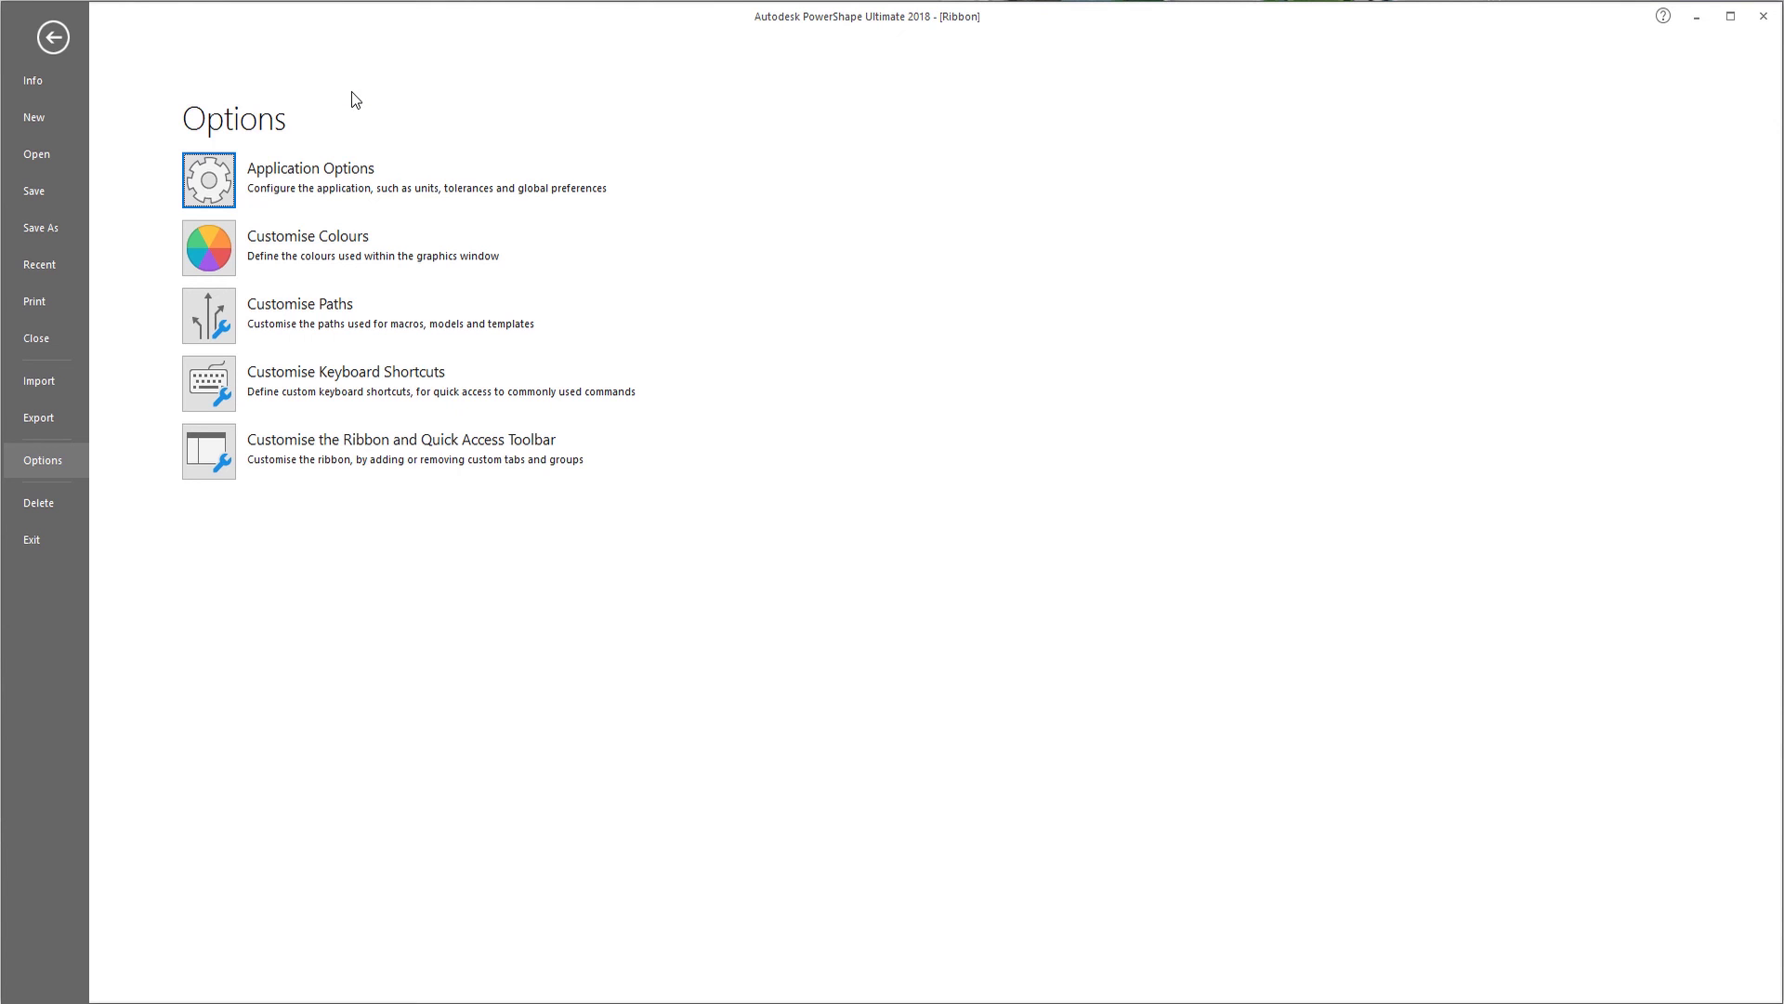
{"action": "left_click", "coordinate": [217, 181]}
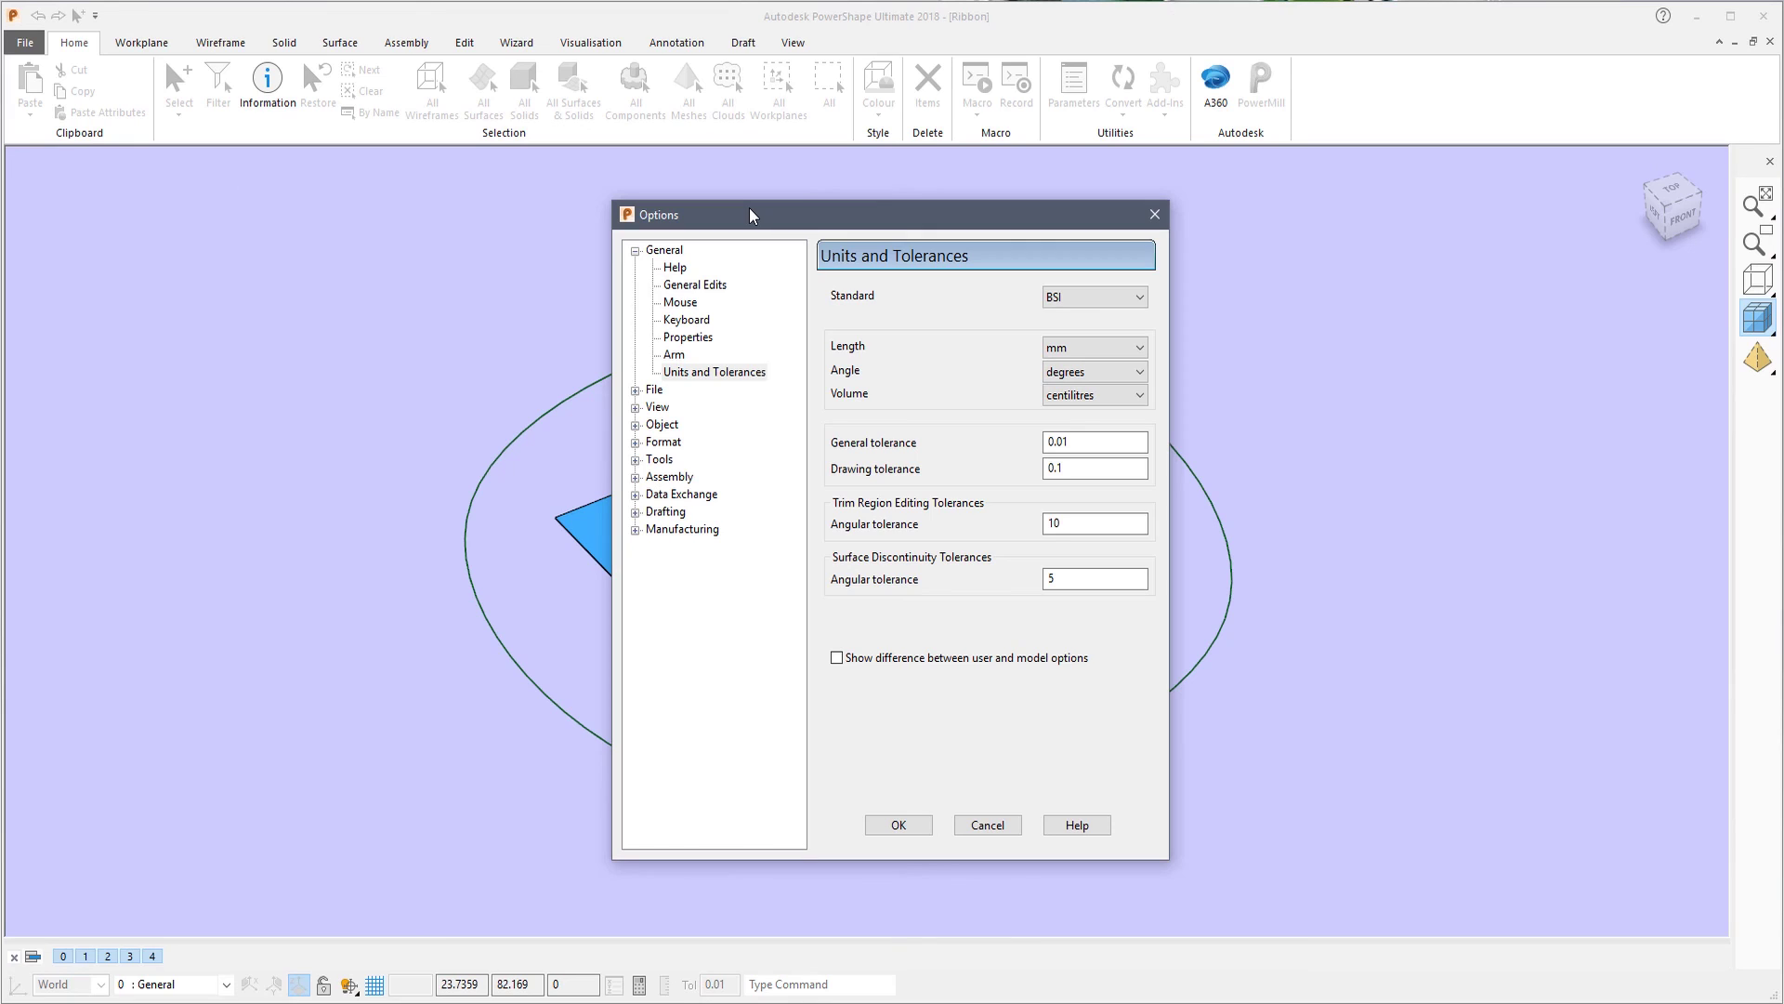